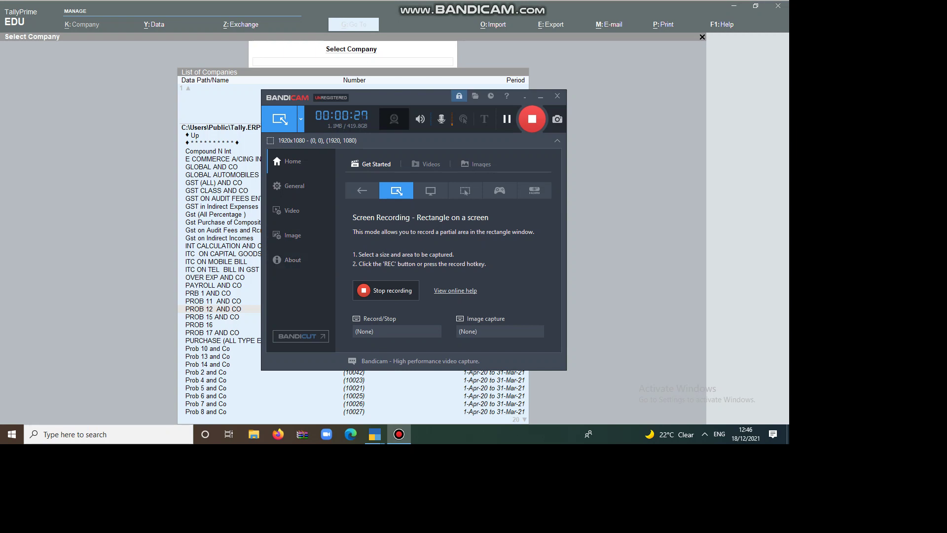
Minimize the Bandicam recorder window to reveal TallyPrime's full company list
left_click(541, 96)
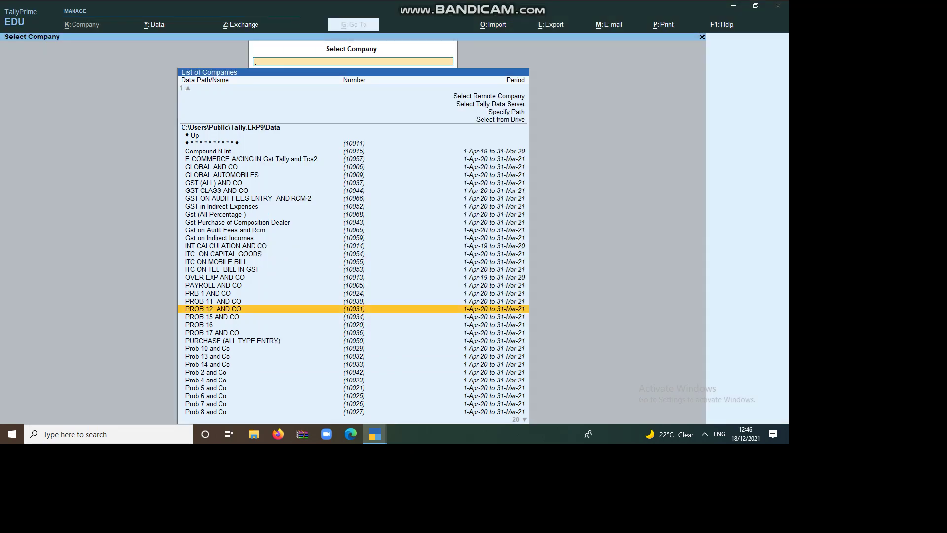
Quit TallyPrime and return to the desktop
key("Escape")
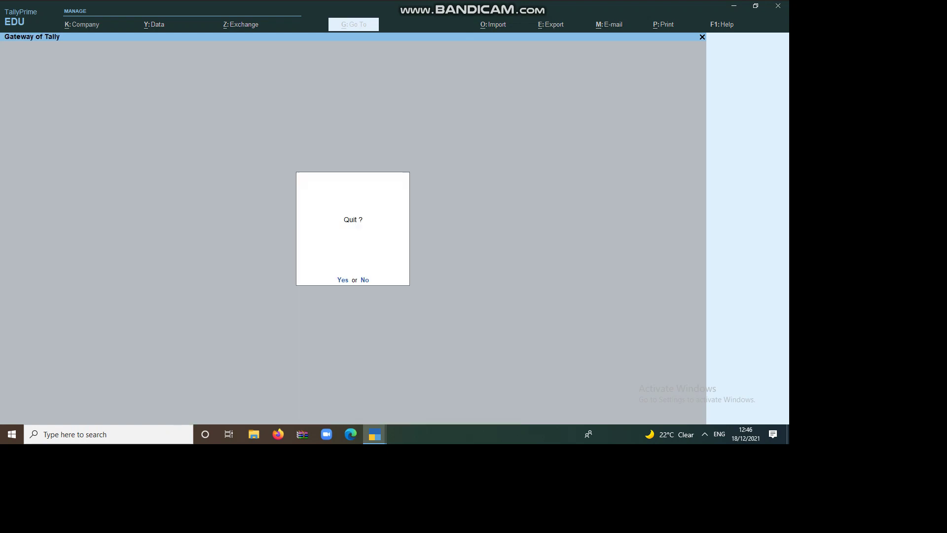
key("n")
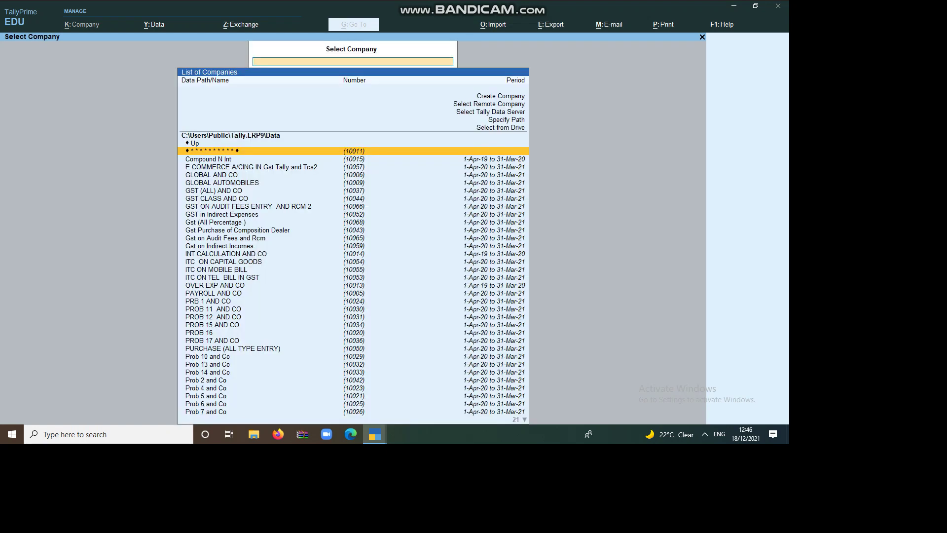
key("super+d")
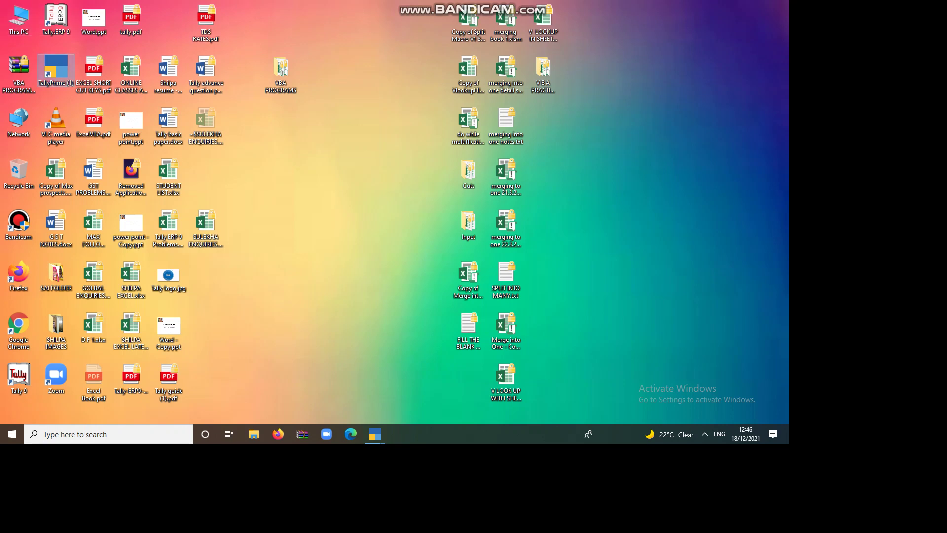
Relaunch TallyPrime in Educational Mode and open the Company Creation form
double_click(56, 69)
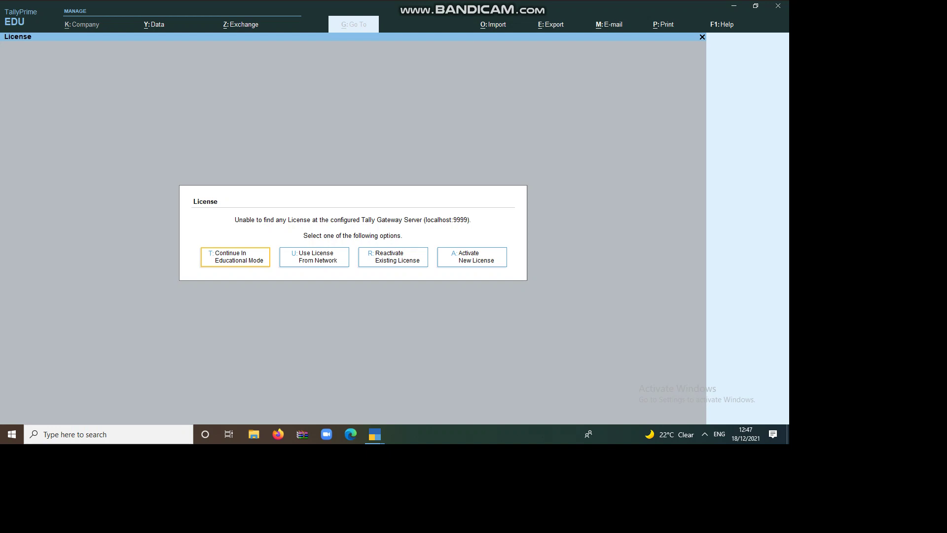
key("Return")
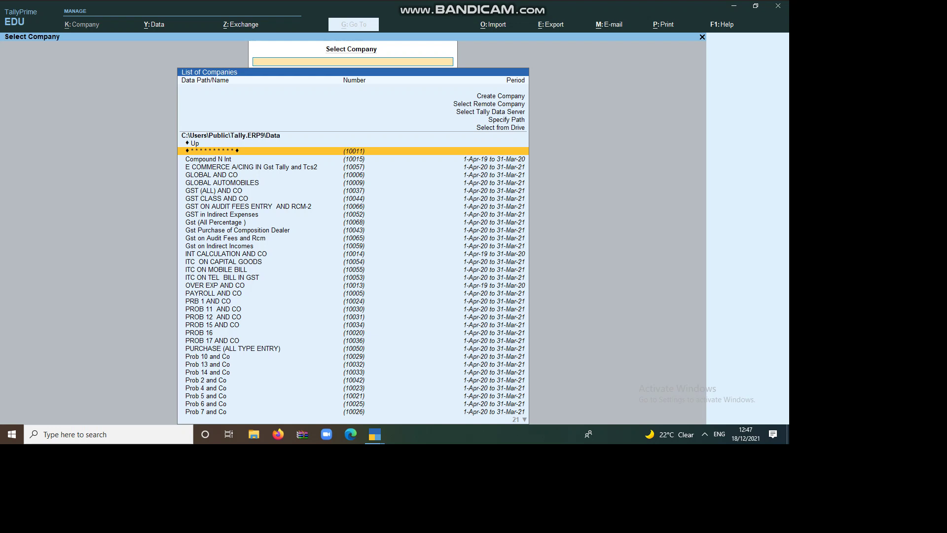
key("Home")
key("Return")
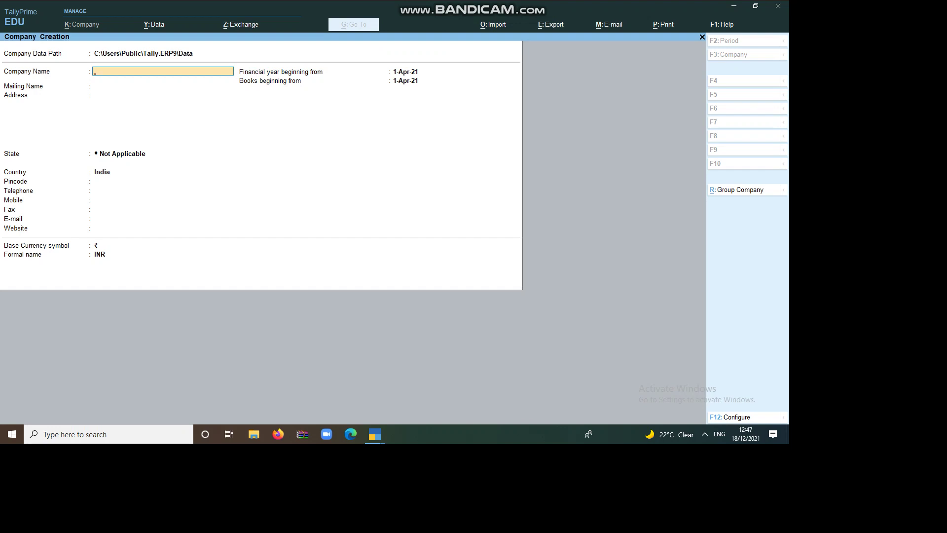
Name the company GG AND CO, set the state to Karnataka, and enter the pincode
type("Gg")
key("Return")
key("Return")
key("Return")
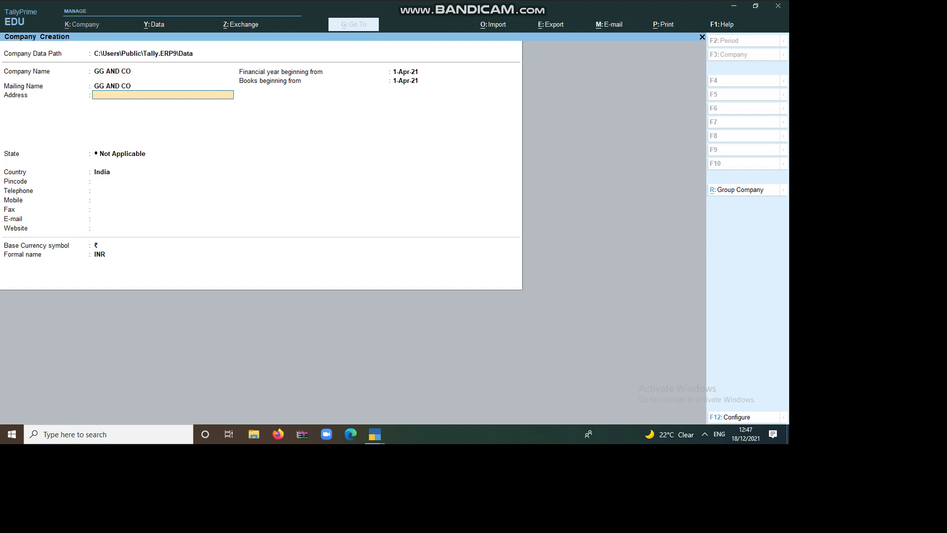
type("K")
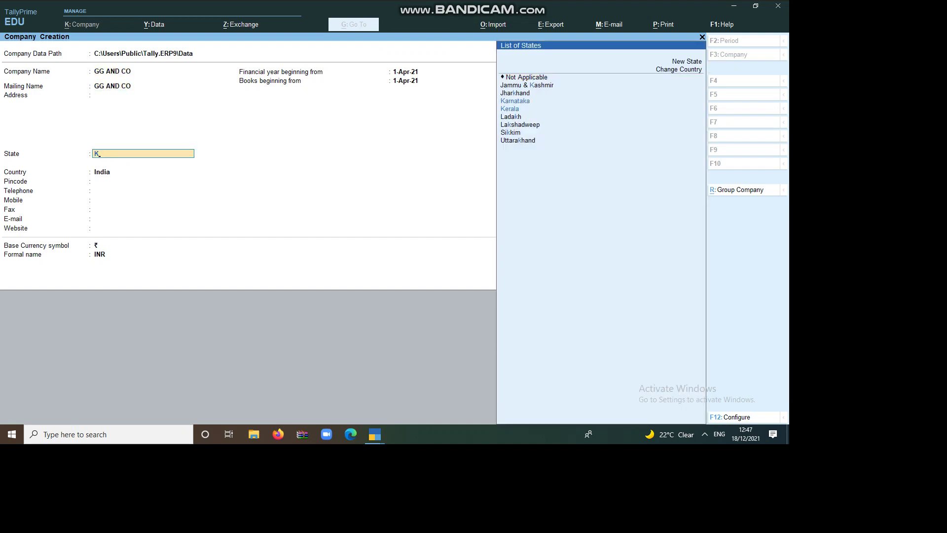
key("Return")
type("560")
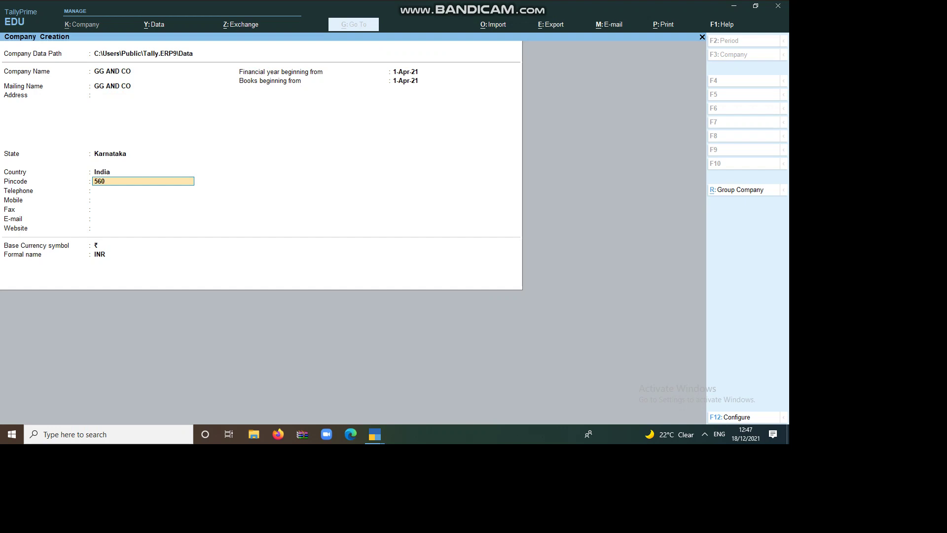
type("0047")
key("Return")
Enter the company's telephone number, mobile number and e-mail address, leaving fax blank
type("797987987")
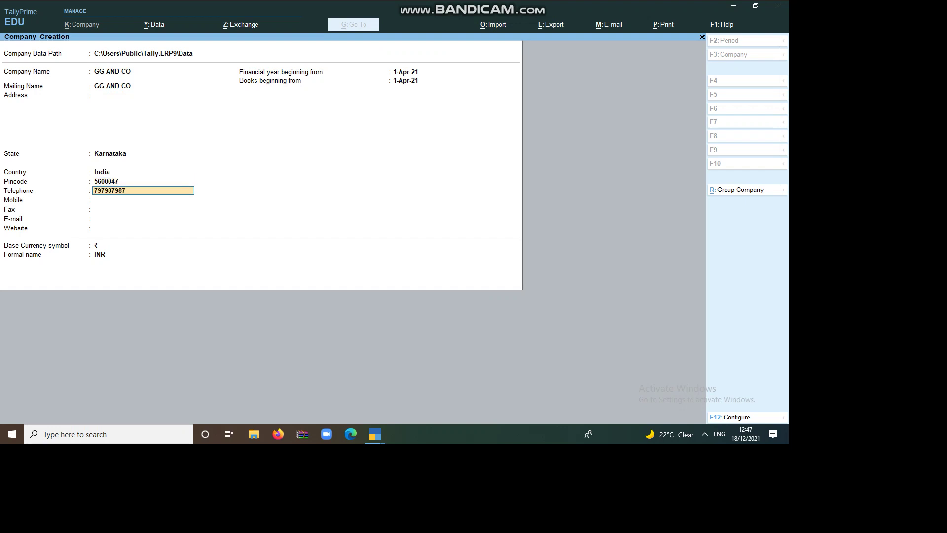
key("Return")
type("46546546")
key("Return")
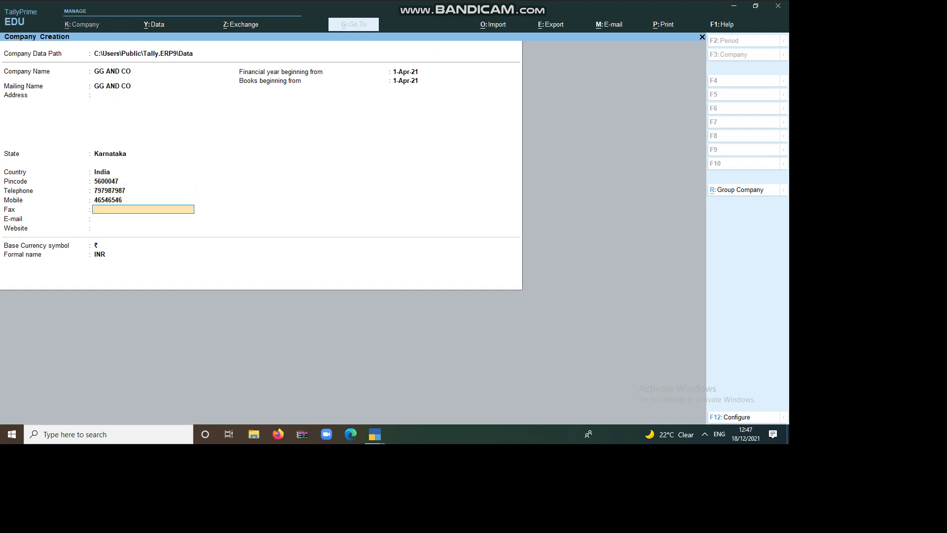
key("Return")
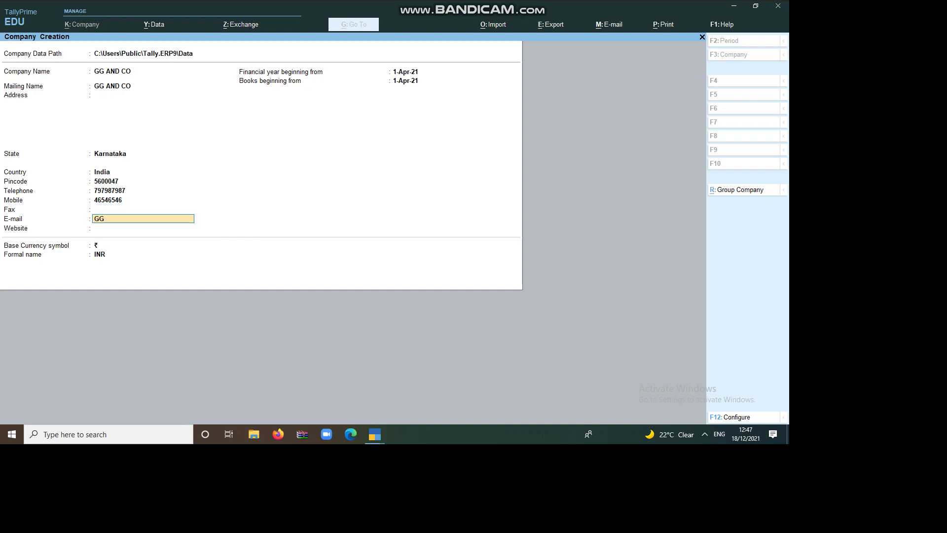
key("Return")
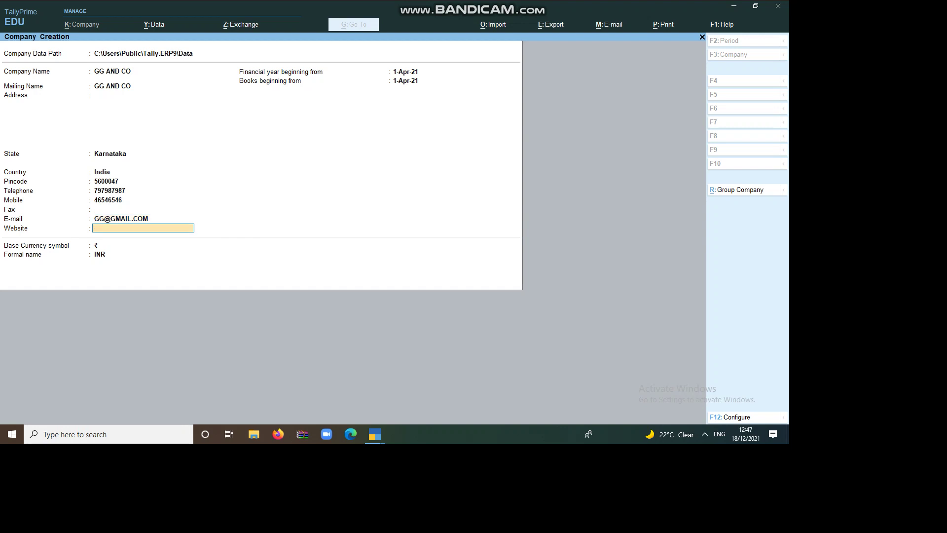
Leave the website blank and accept the 1-Apr-21 financial year and books beginning dates
key("Return")
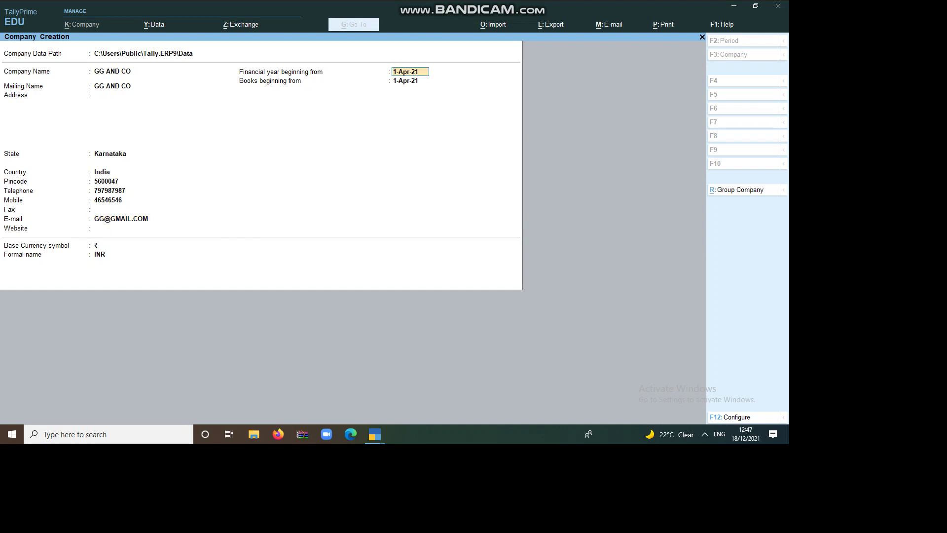
key("Return")
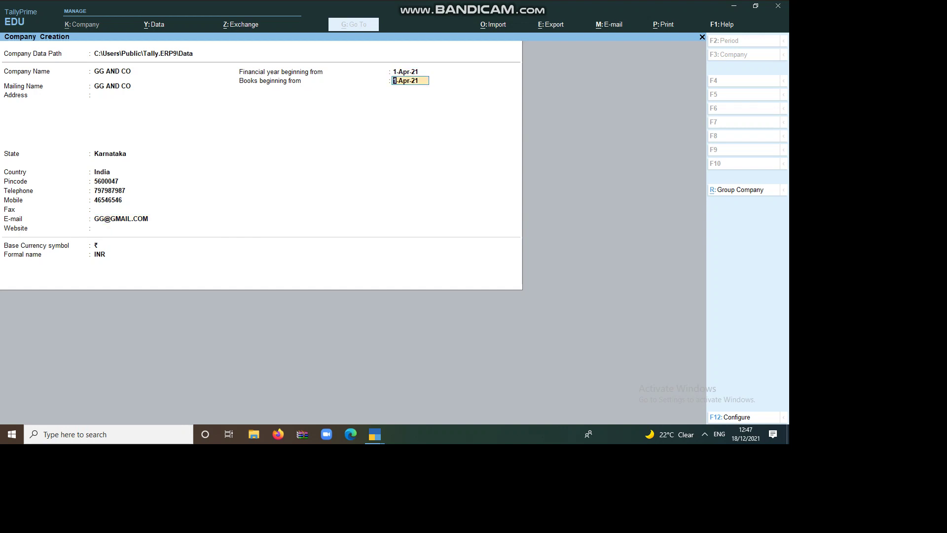
key("Return")
key("Return")
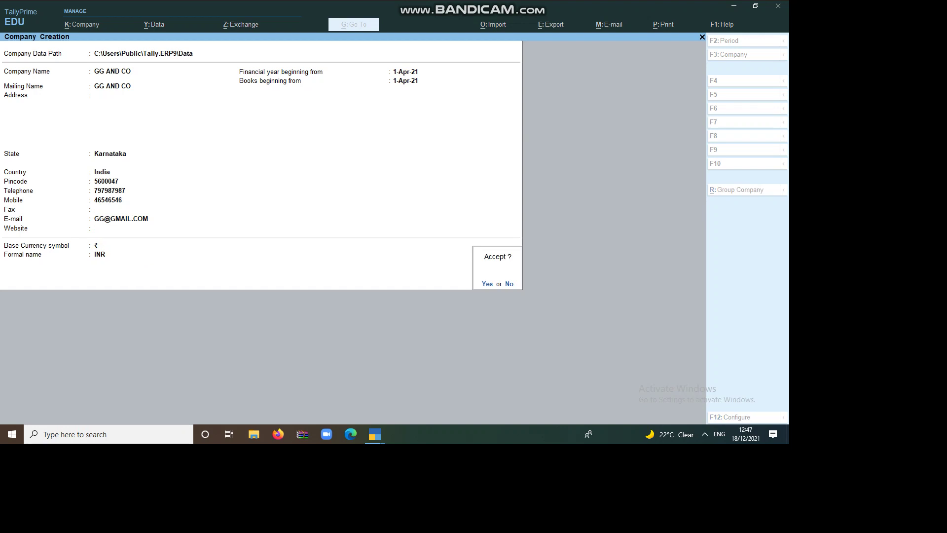
Confirm GG AND CO and accept the default accounting, inventory, GST and TDS features
key("Return")
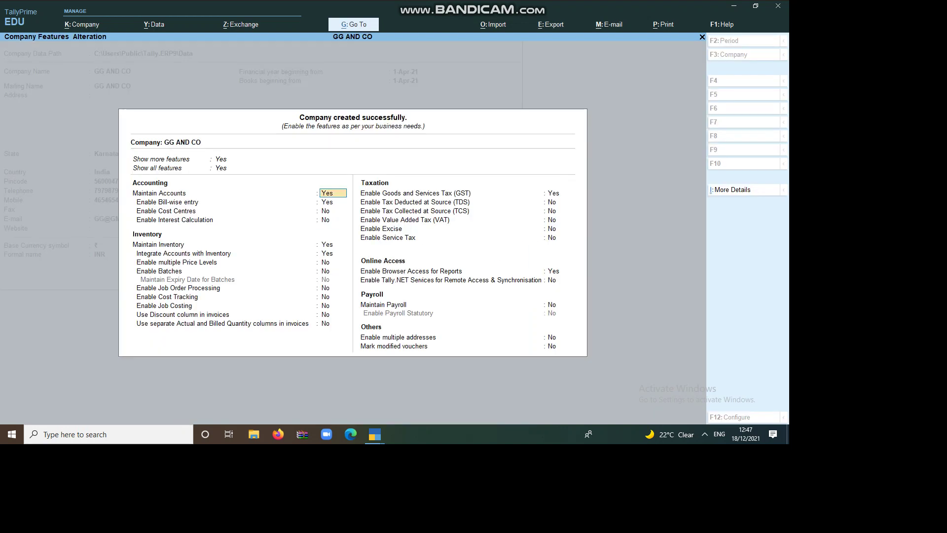
key("Return")
key("Return")
key("Return")
key("Return")
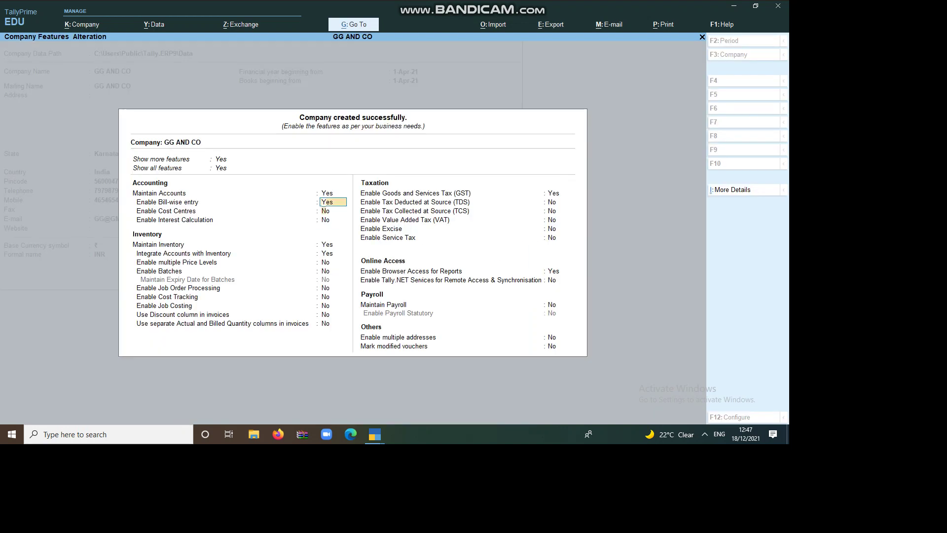
key("Return")
key("Return")
key("Return")
key("Return")
key("Return")
key("Return")
key("Return")
key("Return")
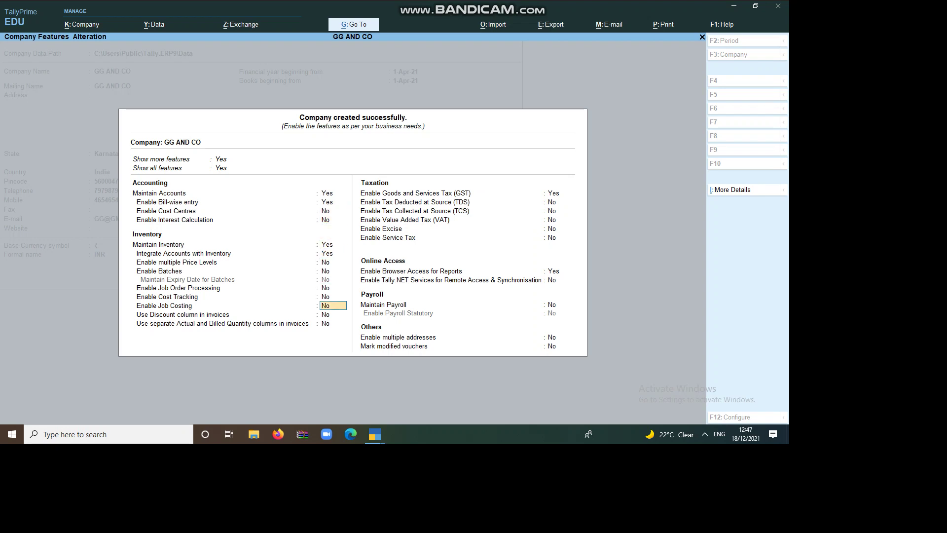
key("Return")
key("Return")
key("Return")
key("Return")
key("Return")
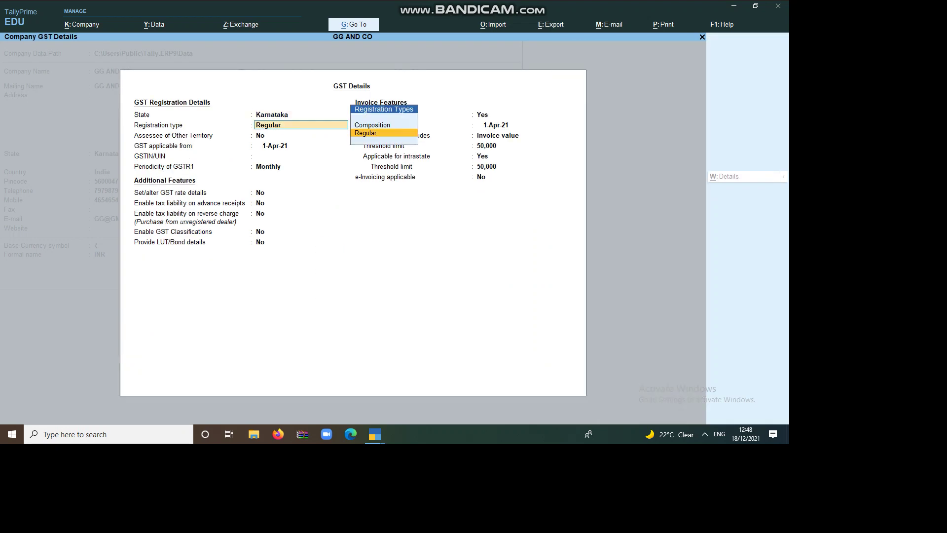
key("Return")
key("Return")
key("Return")
key("Return")
key("Return")
key("Return")
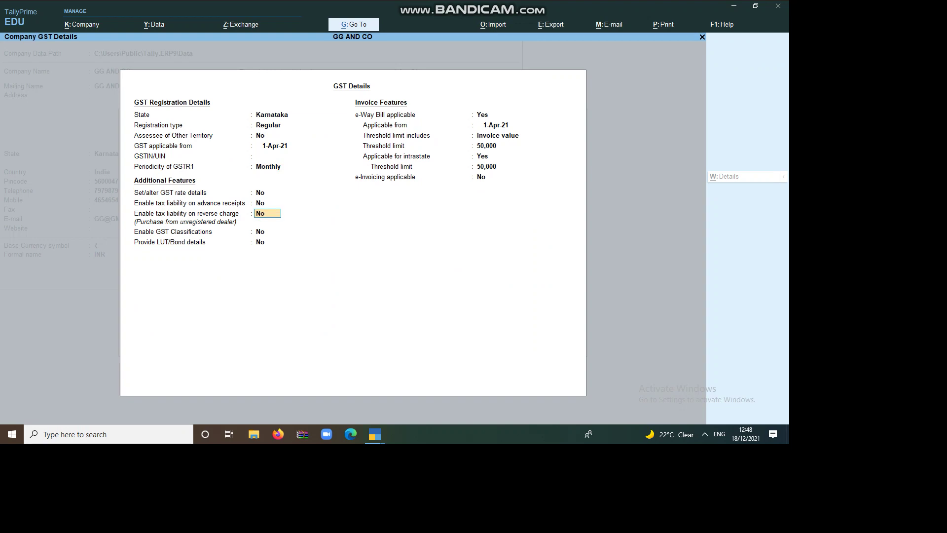
key("Return")
key("Return")
key("Return")
key("Return")
key("Return")
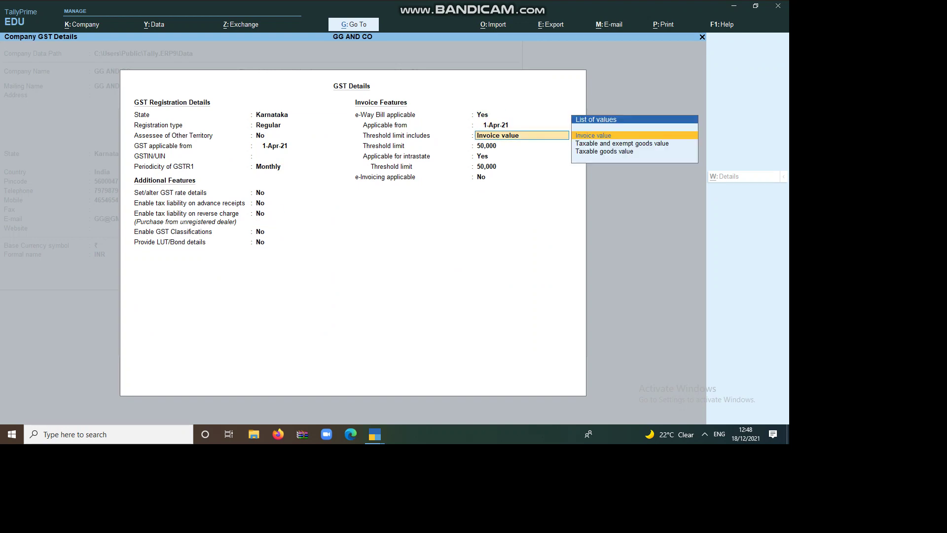
key("Return")
key("Return")
key("Return")
key("Return")
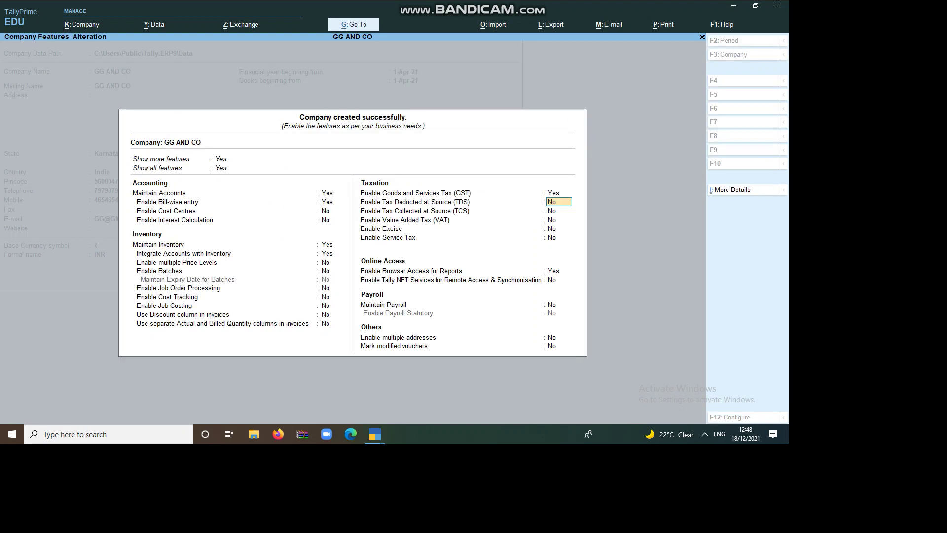
key("Return")
key("Return")
key("Return")
key("Return")
key("Return")
key("Return")
key("Return")
key("Return")
key("Return")
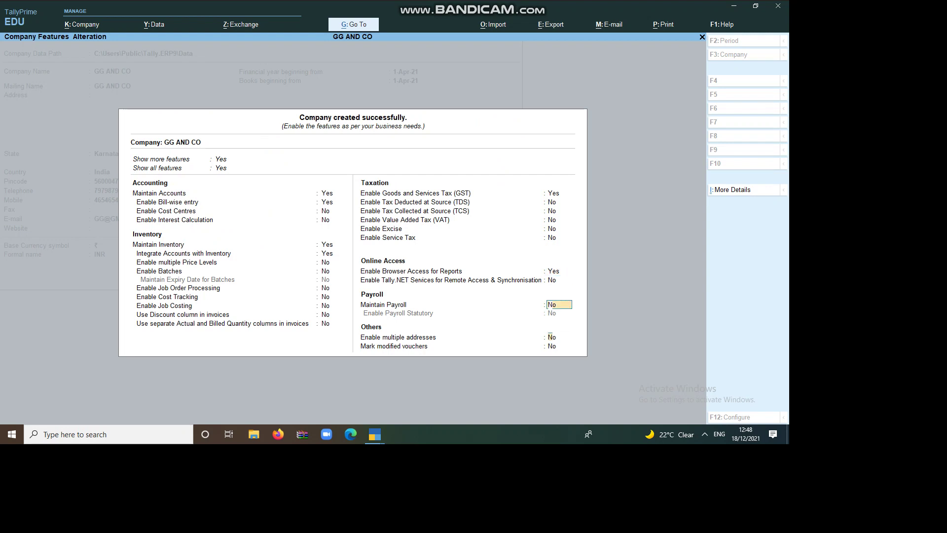
key("Return")
key("Return")
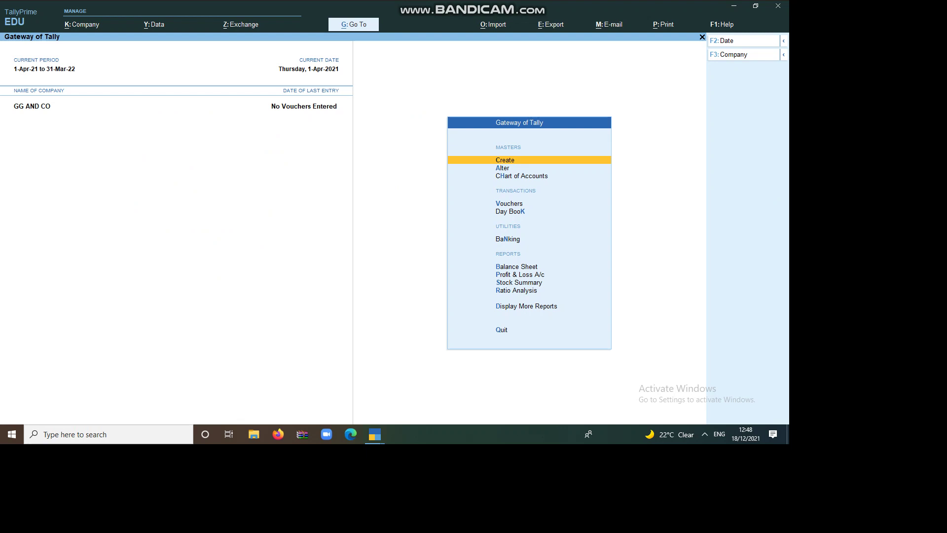
Open Group Creation from Master Creation, then back out unsaved to the Gateway of Tally
key("Return")
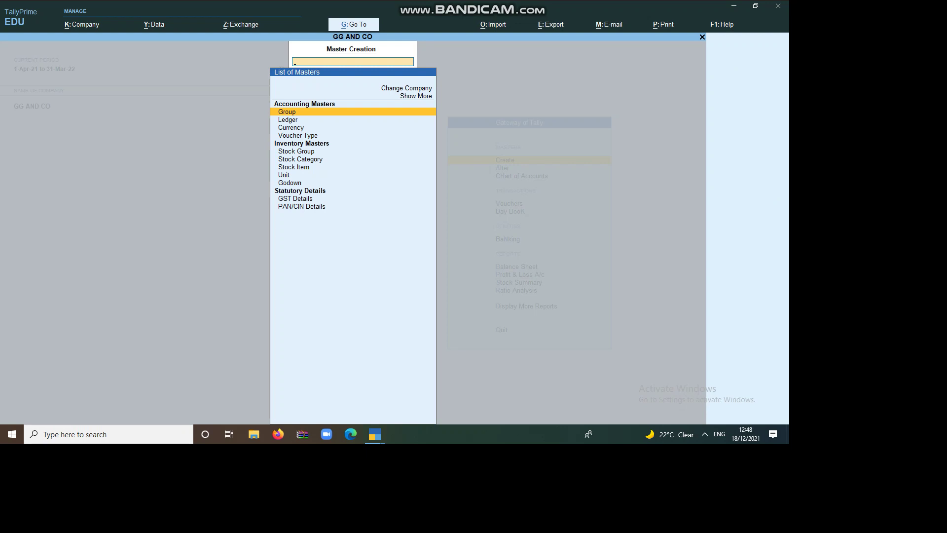
key("Down")
key("Down")
key("Down")
key("Down")
key("Down")
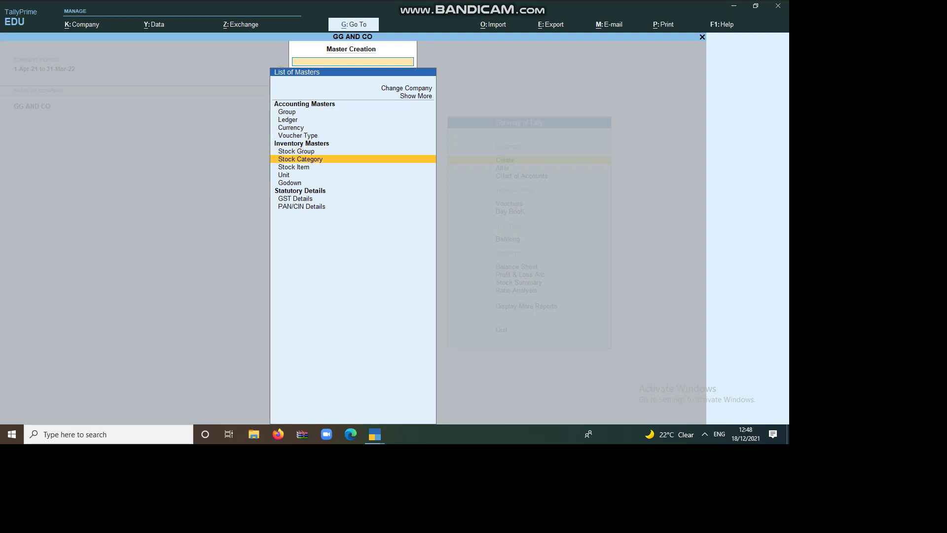
key("Down")
key("Down")
key("Down")
key("Down")
key("Down")
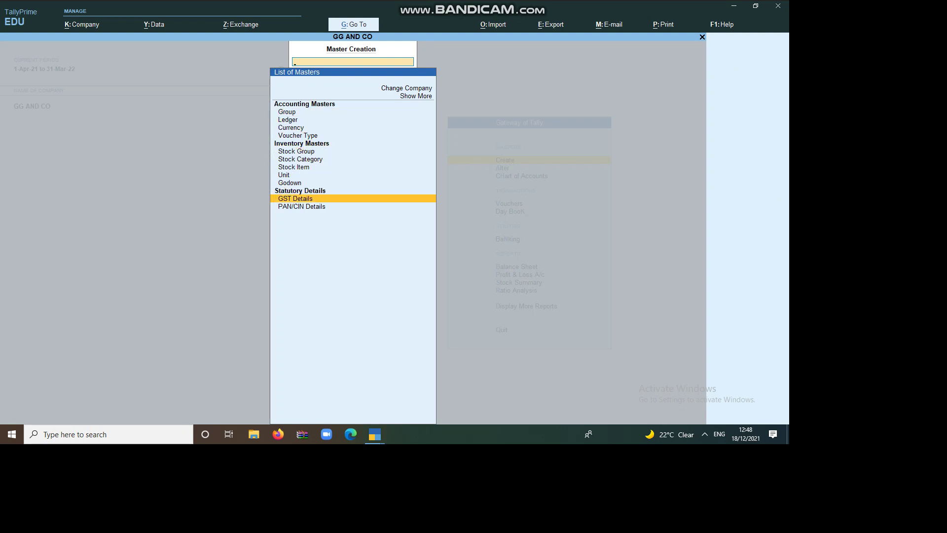
key("Up")
key("Up")
key("Up")
key("Up")
key("Up")
key("Up")
key("Up")
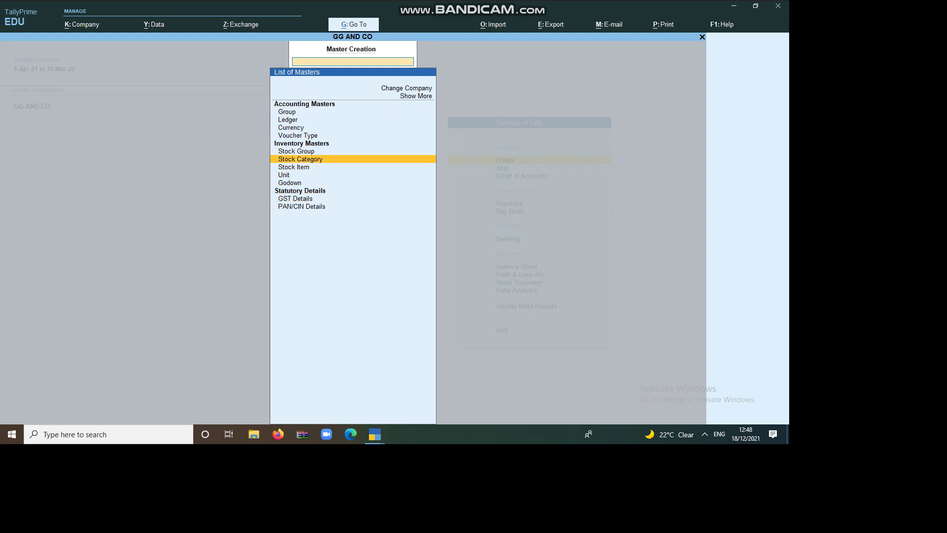
key("Up")
key("Up")
key("Up")
key("Up")
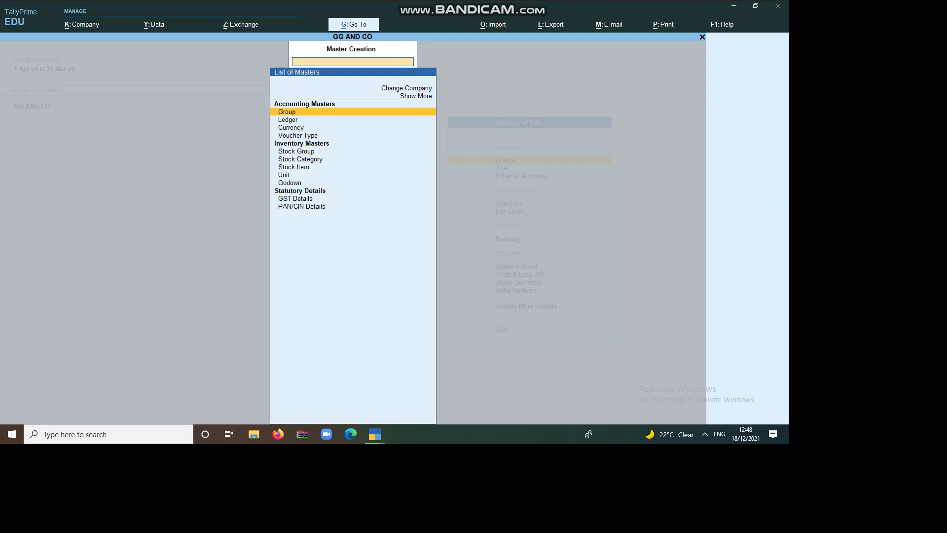
key("Return")
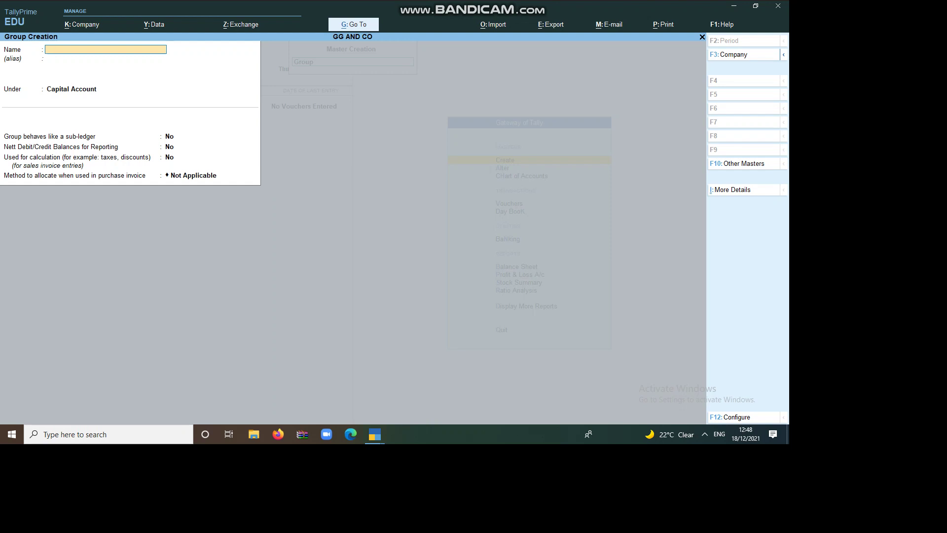
key("Escape")
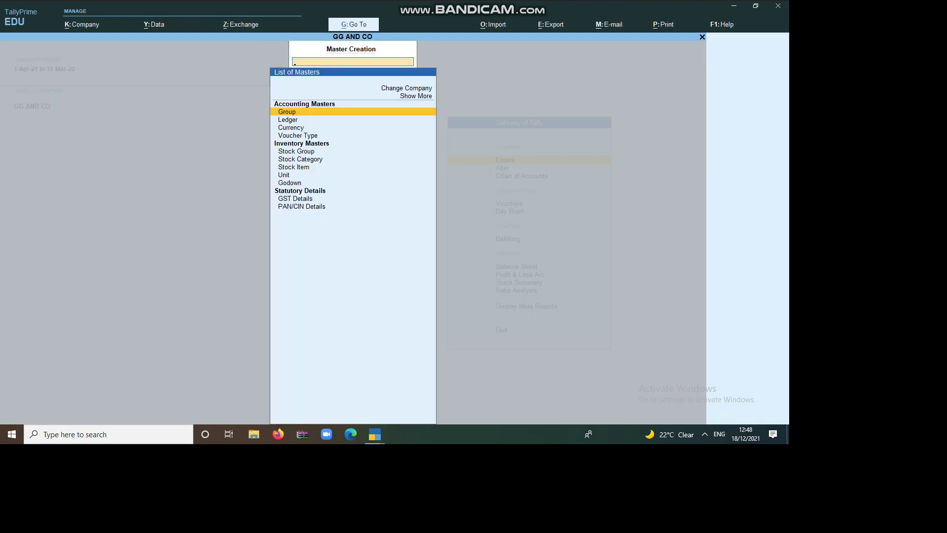
key("Escape")
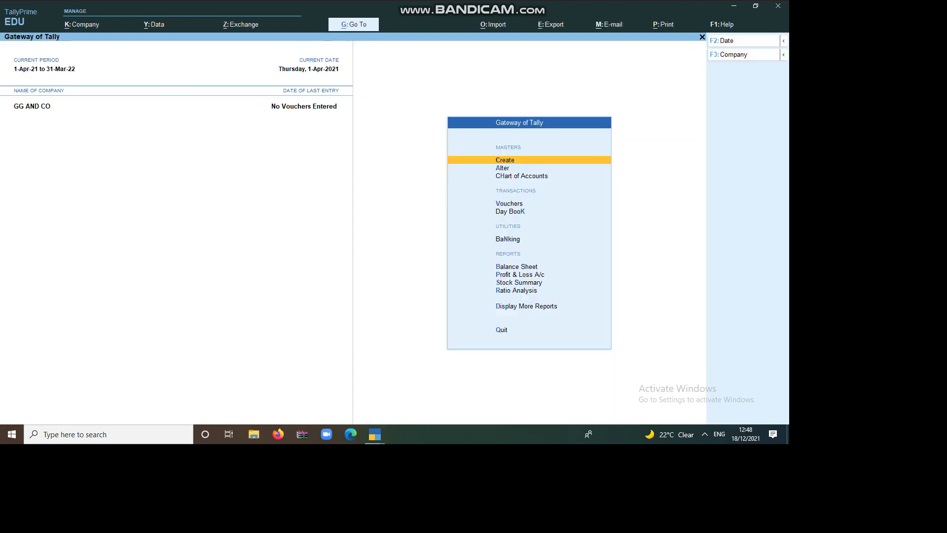
key("Down")
Browse the List of Groups down to Unsecured Loans, then return to it from the masters list
key("Return")
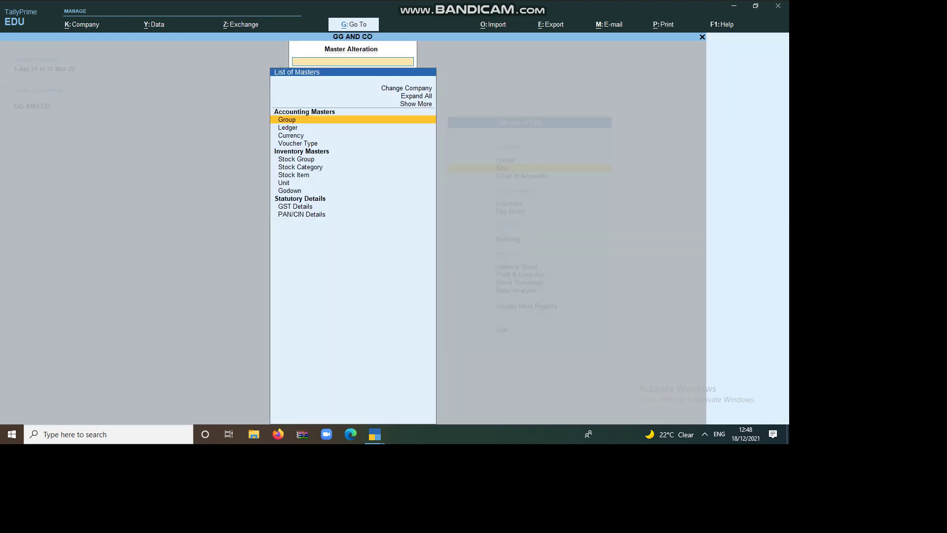
key("Return")
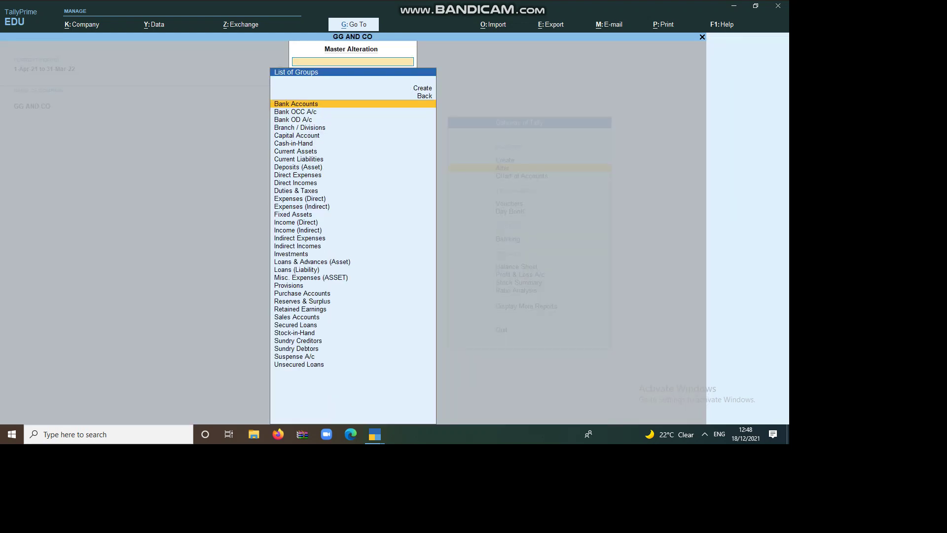
key("Down")
key("Down")
key("Down")
key("Down")
key("Down")
key("Down")
key("Down")
key("Down")
key("Down")
key("Down")
key("Down")
key("Down")
key("Down")
key("Down")
key("Down")
key("Down")
key("Down")
key("Down")
key("Down")
key("Down")
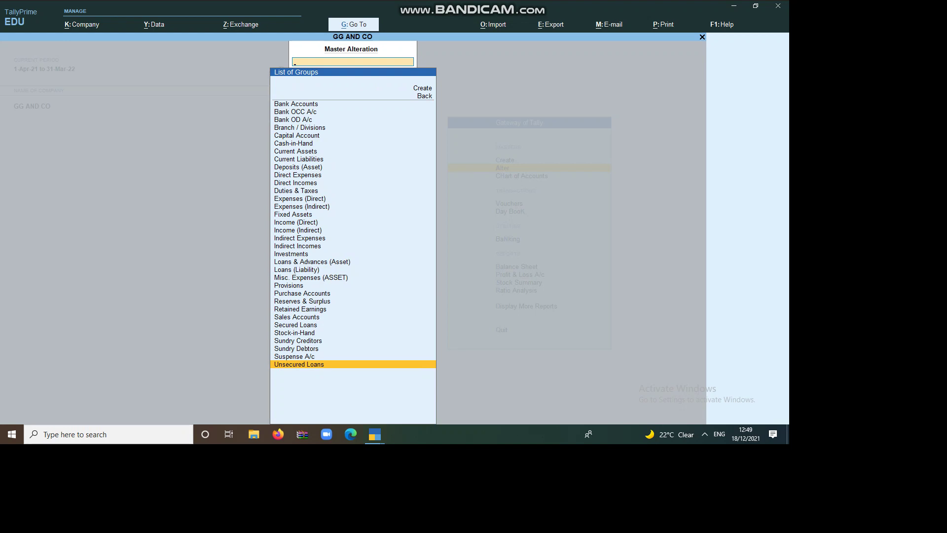
key("Escape")
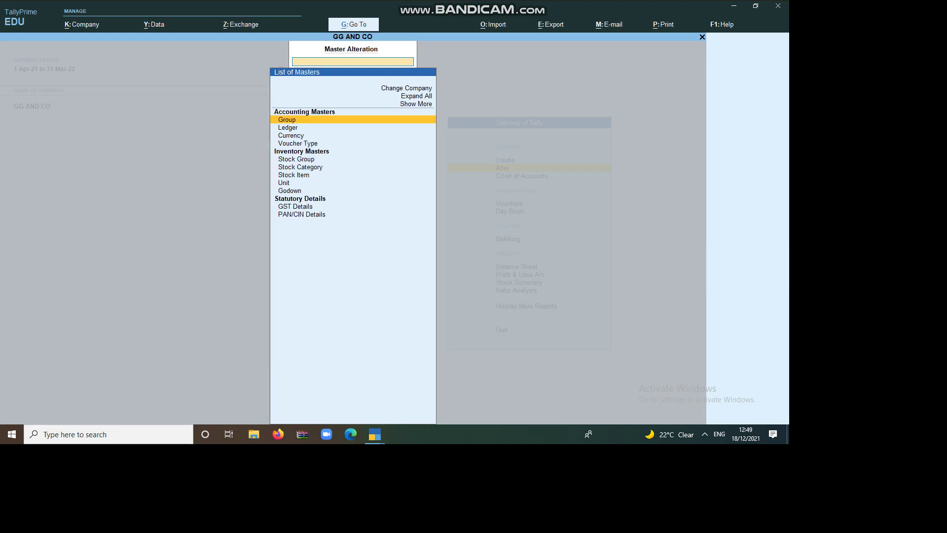
key("Return")
Create the WAGES group under Direct Expenses
key("Up")
key("Up")
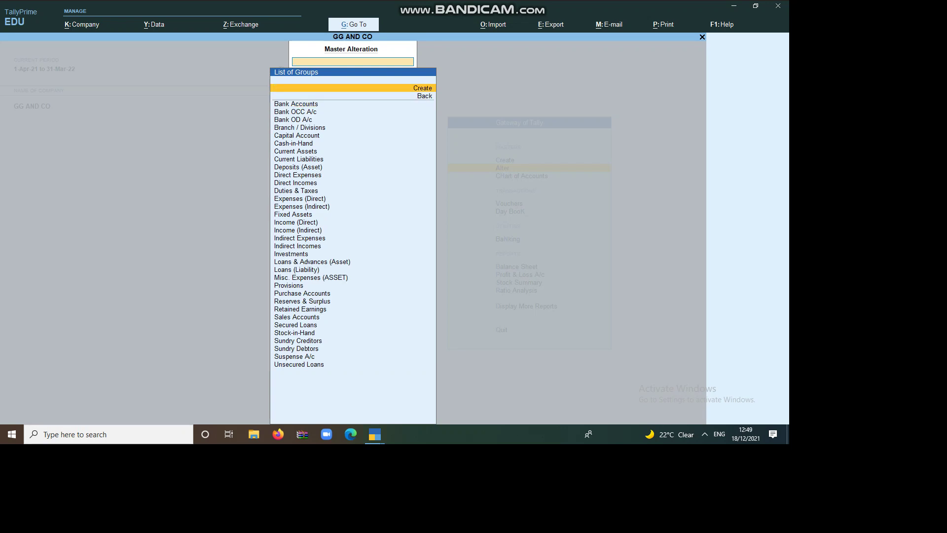
key("Return")
type("WAG")
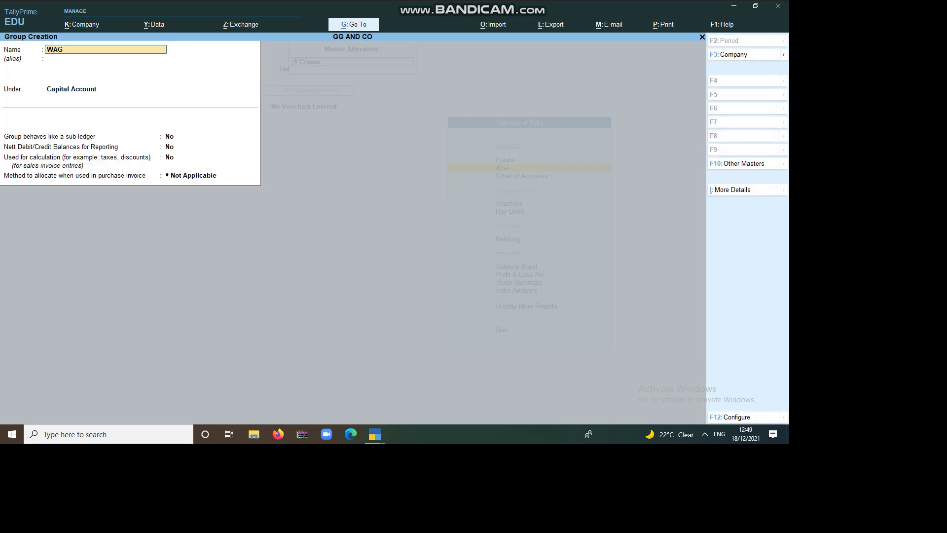
type("ES")
key("Return")
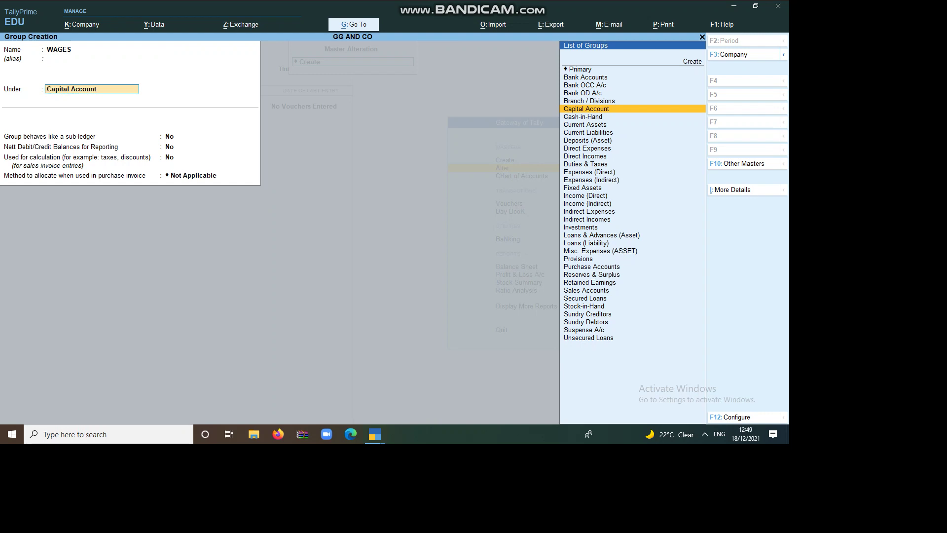
type("D")
key("Down")
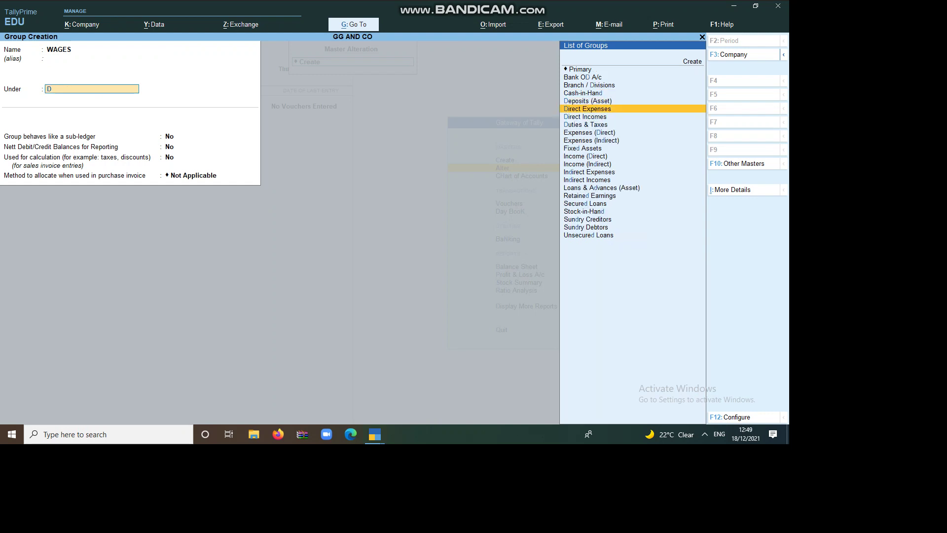
key("Return")
key("Return")
key("Return")
key("Return")
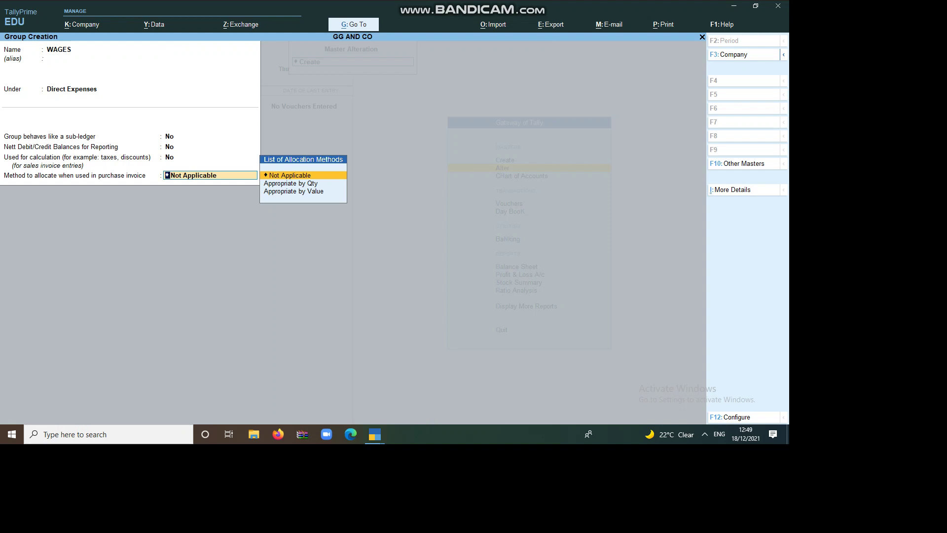
key("Return")
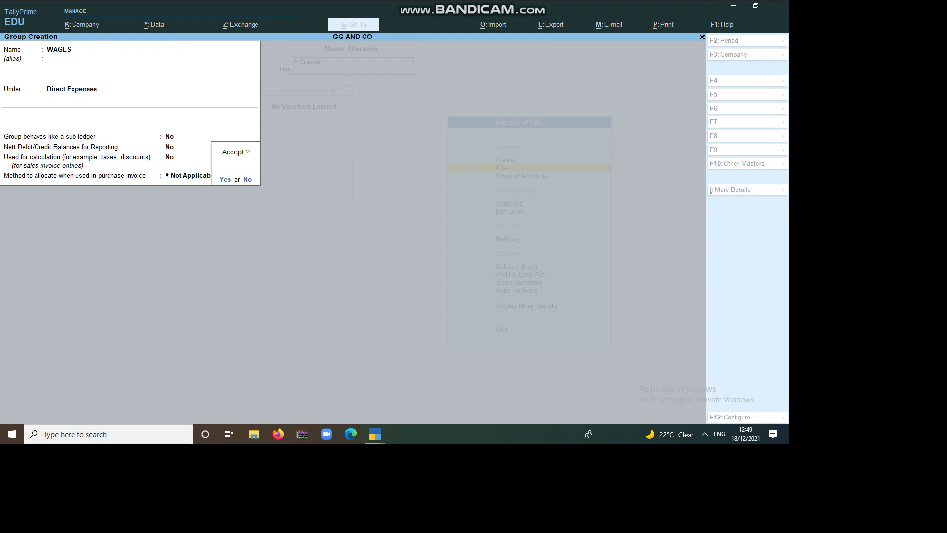
key("Return")
Add the CARRAIGE INWORD and FRIGHT CHARGES groups under Direct Expenses
type("CARRAI")
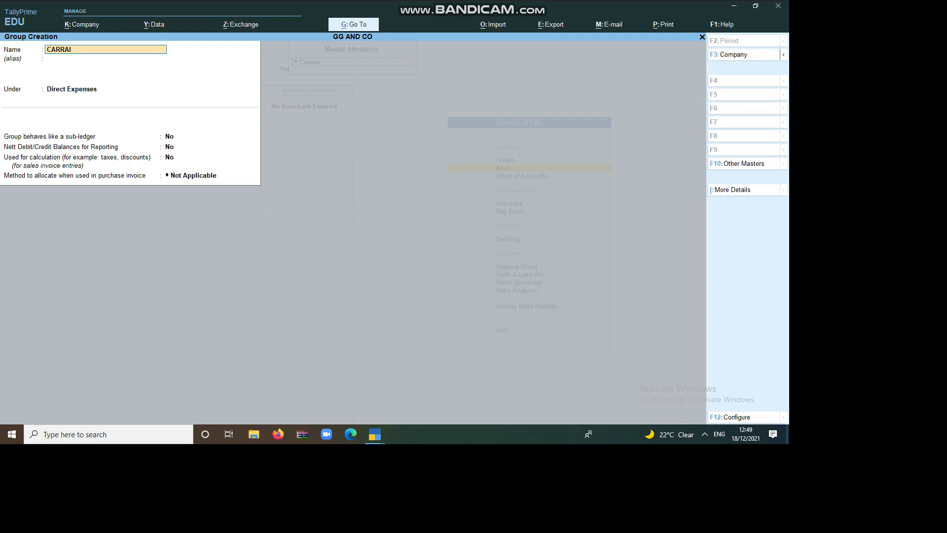
type("GE INWORD")
key("Return")
key("Return")
key("Return")
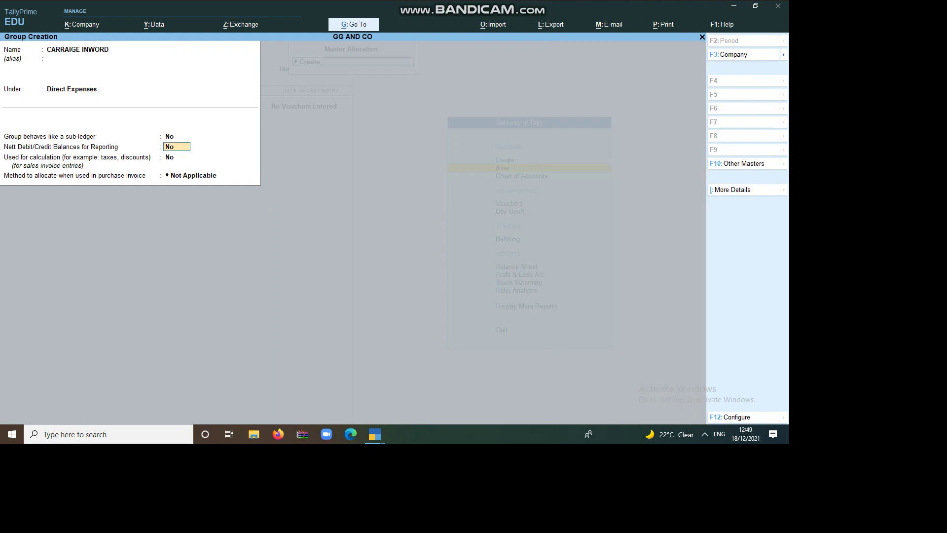
key("Return")
key("Return")
key("Return")
type("FRIGHT CHA")
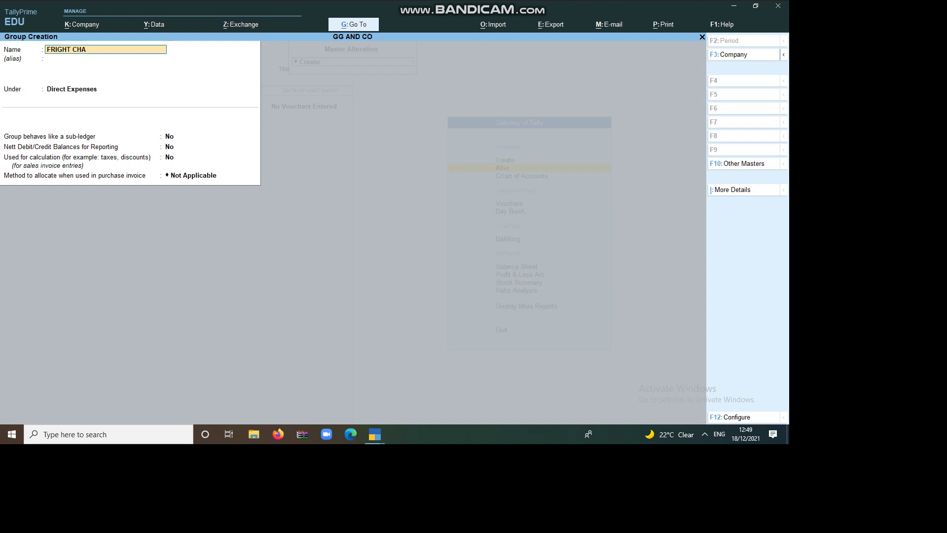
key("Return")
key("Return")
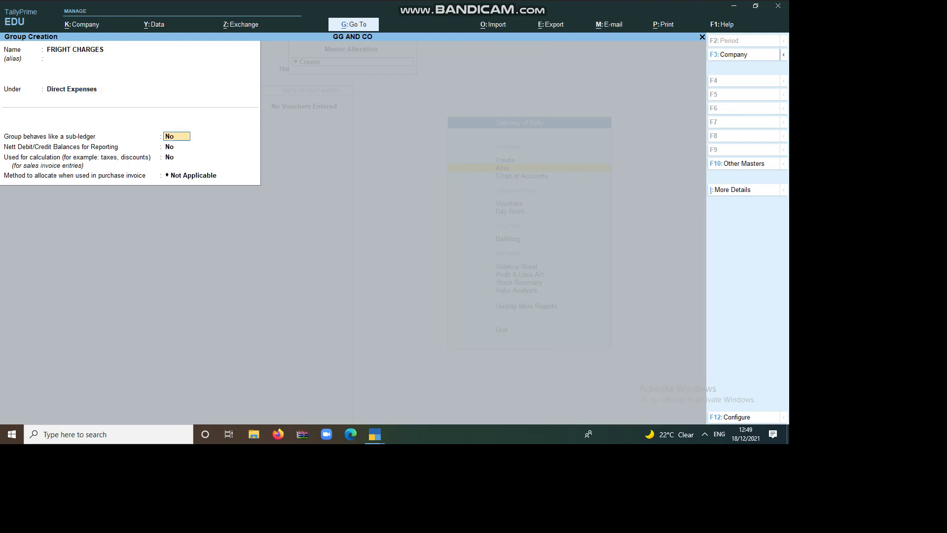
key("Return")
key("Return")
key("Return")
key("Return")
Create the MANUFAVTURING EXP group and name the next group SALARY PAID
key("Return")
type("MA")
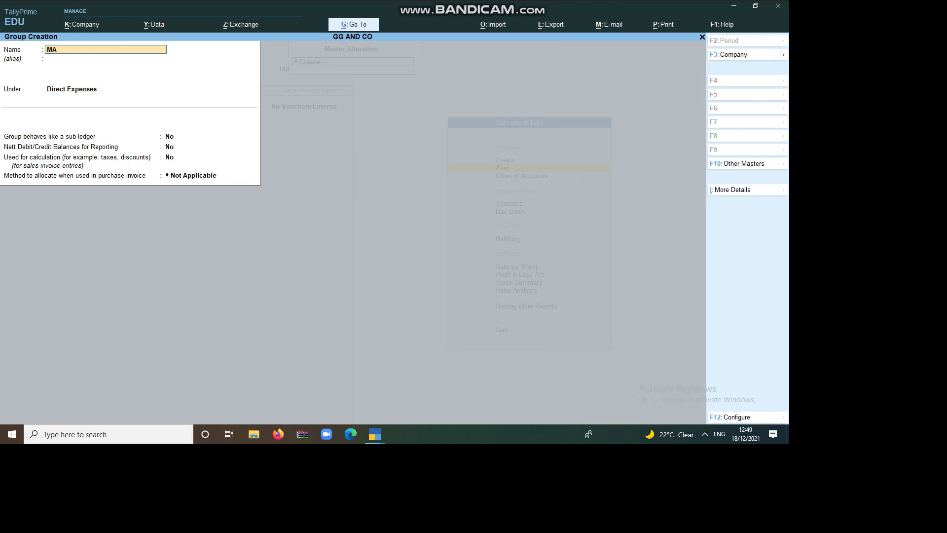
type("NUFAVTURING EXP")
key("Return")
key("Return")
key("Return")
key("Return")
key("Return")
key("Return")
key("Return")
type("SALARY PAID")
key("Return")
key("Return")
key("Return")
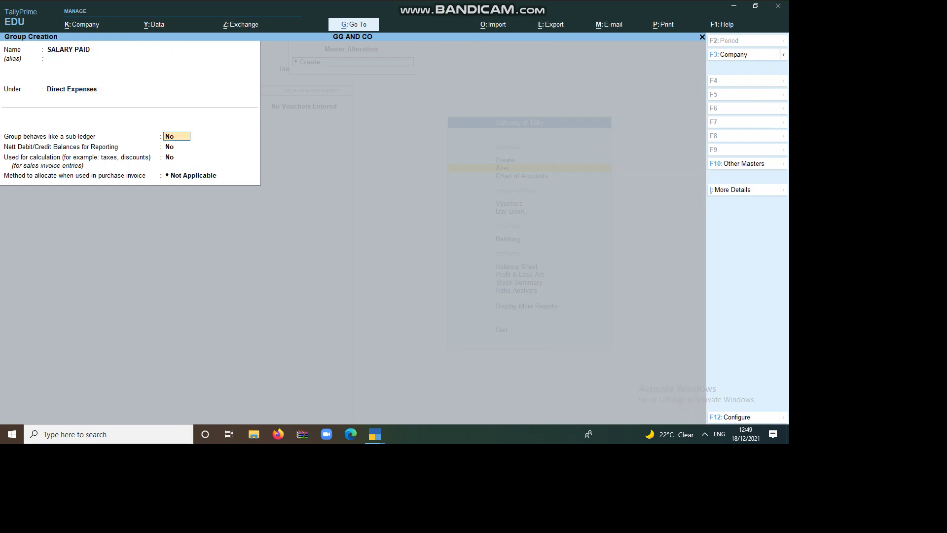
key("BackSpace")
Save SALARY PAID under Indirect Expenses and enter the RENT PAID group
type("I")
key("Down")
key("Down")
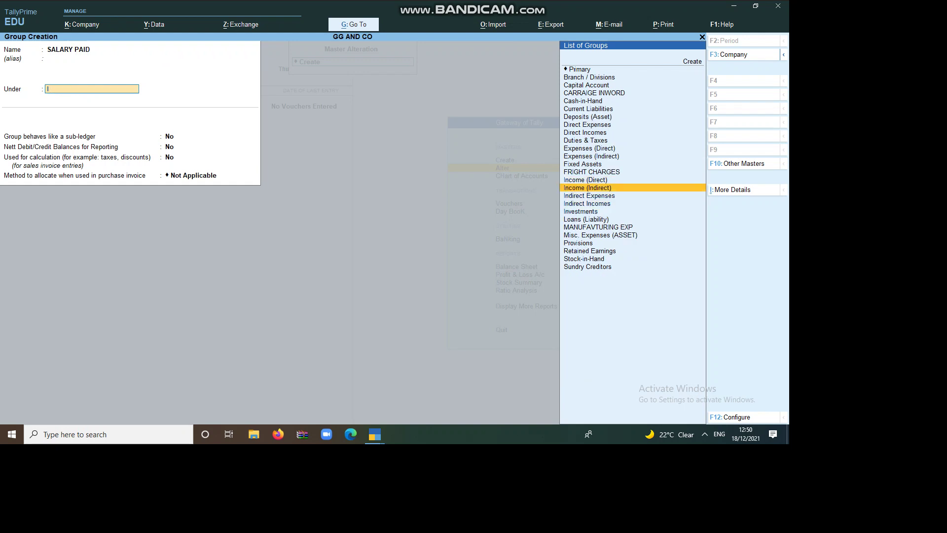
key("Down")
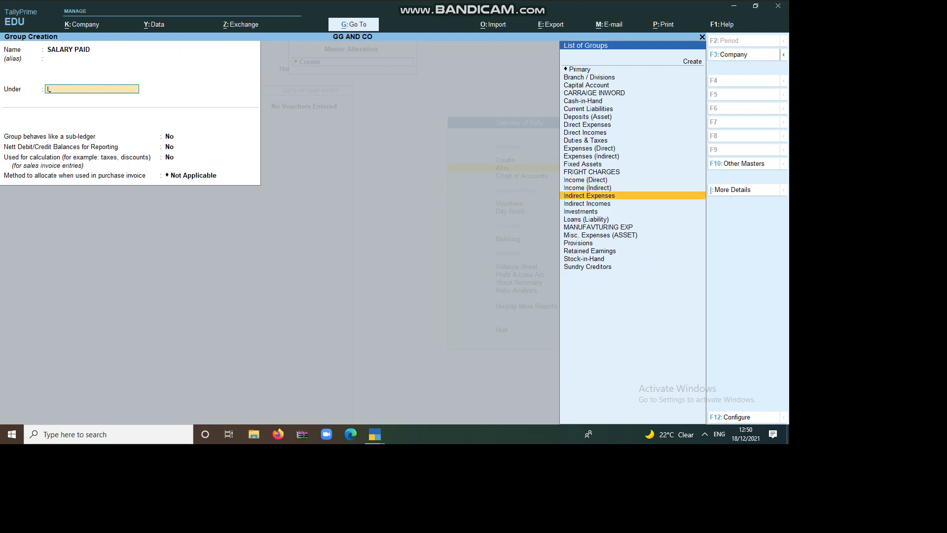
key("Return")
key("Return")
key("Return")
key("Return")
key("Return")
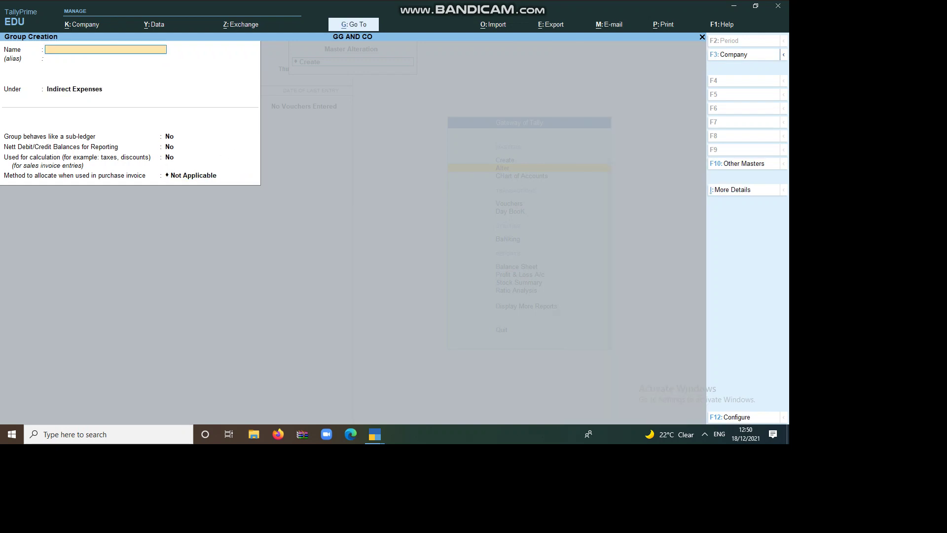
type("RENT PAID")
key("Return")
key("Return")
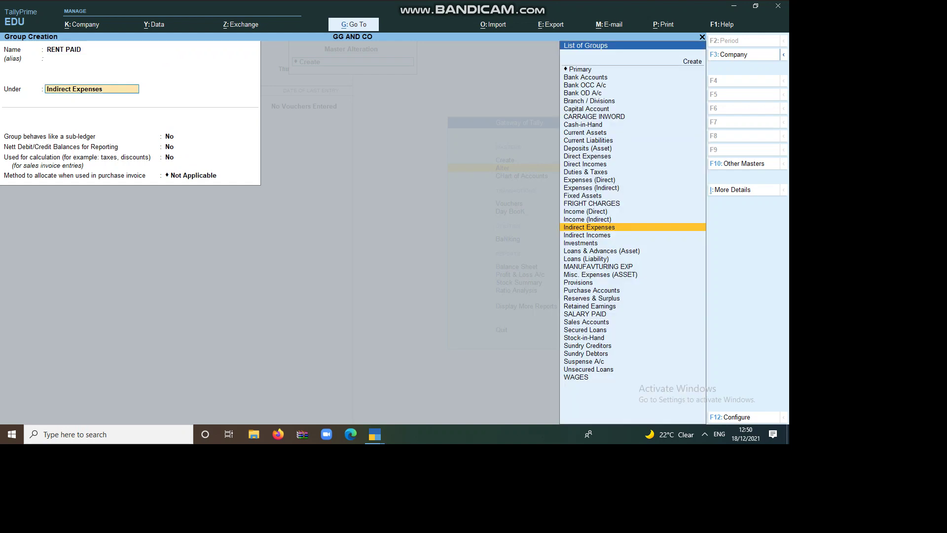
key("Return")
key("Return")
key("Return")
key("Return")
Save RENT PAID and create COMMISSION PAID under Indirect Expenses
key("Return")
key("Return")
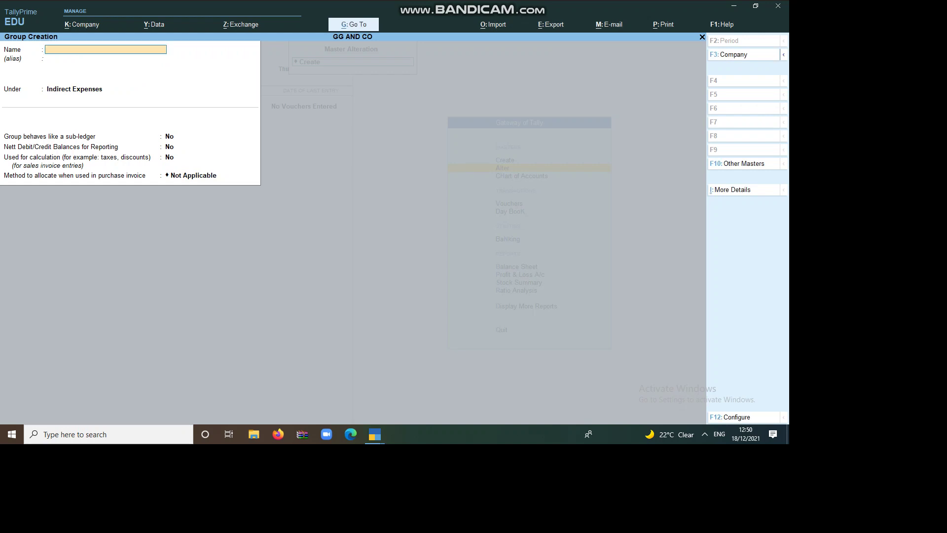
type("COMMISSION PAID")
key("Return")
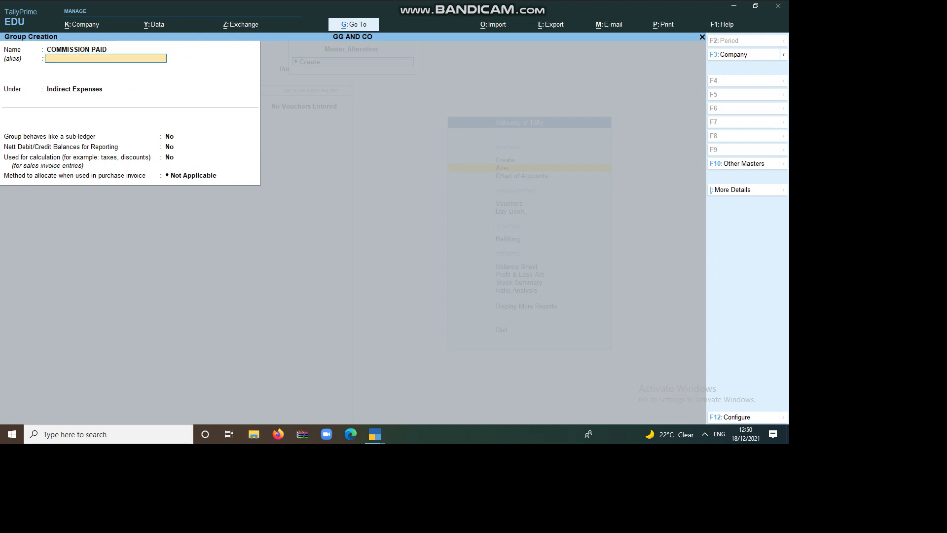
key("Return")
key("Return")
key("Return")
key("Return")
key("Return")
key("Return")
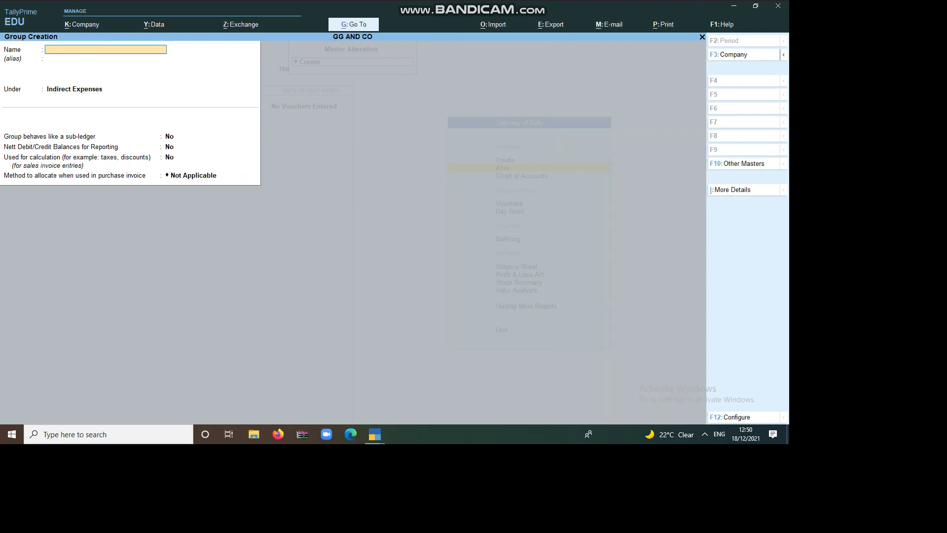
type("DIVIDE")
Create DIVIDENT PAID and DISCOUNT PAID, then name the next group SALARY RECEIVED
key("Return")
key("Return")
key("BackSpace")
key("BackSpace")
type("NT PAID")
key("Return")
key("Return")
key("Return")
key("Return")
key("Return")
key("Return")
key("Return")
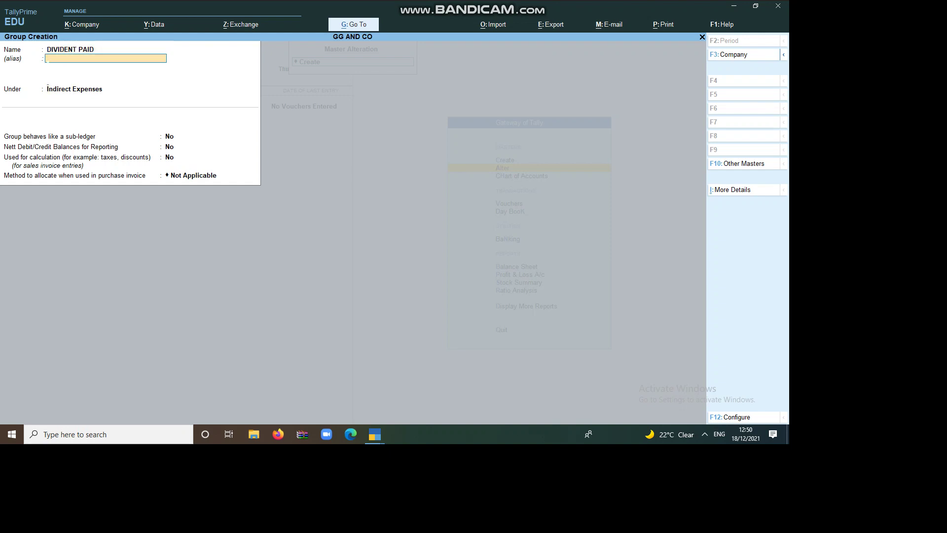
key("Return")
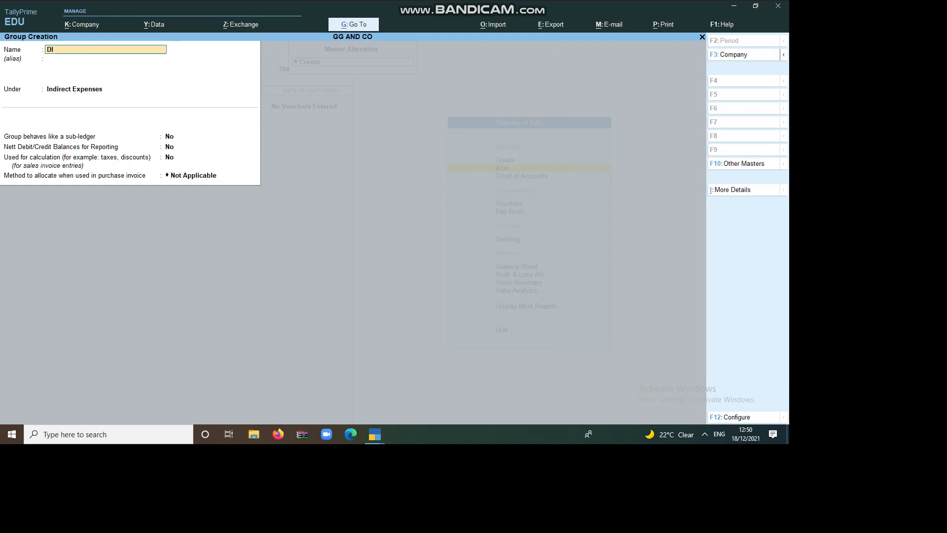
type("DISCOUNT PA")
key("Return")
key("Return")
key("Return")
key("Return")
key("Return")
key("Return")
key("Return")
key("Return")
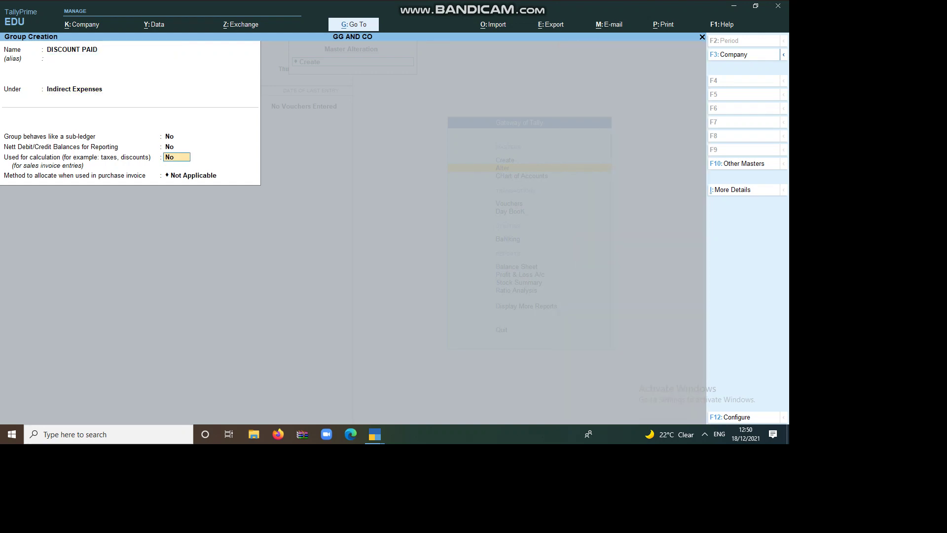
type("SALA")
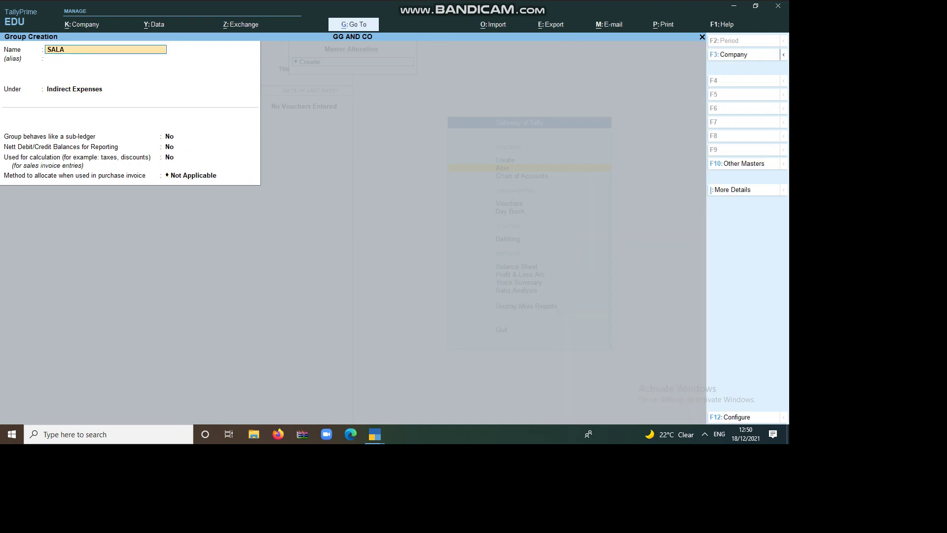
type("RY RE")
key("Return")
key("Return")
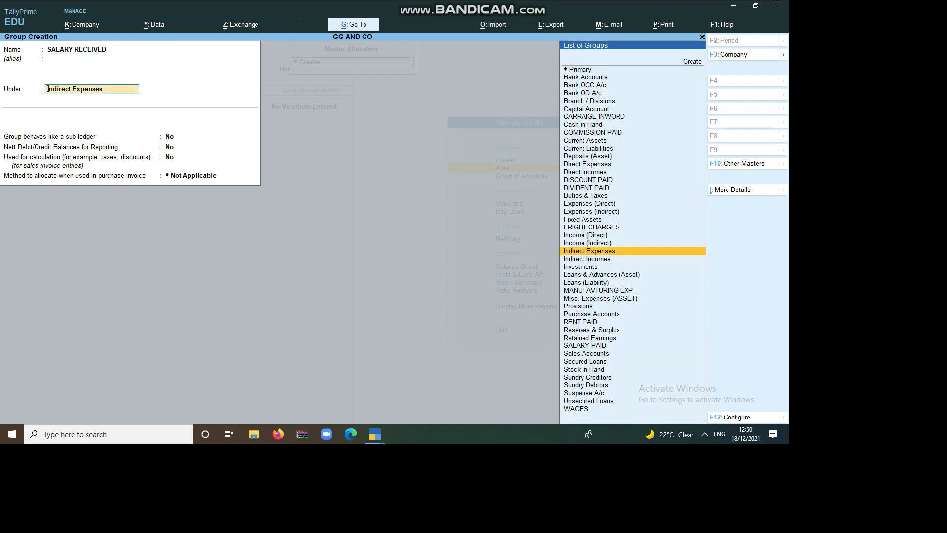
Save SALARY RECEIVED and RENTRECEIVED as groups under Indirect Incomes
type("i")
key("Down")
key("Down")
key("Return")
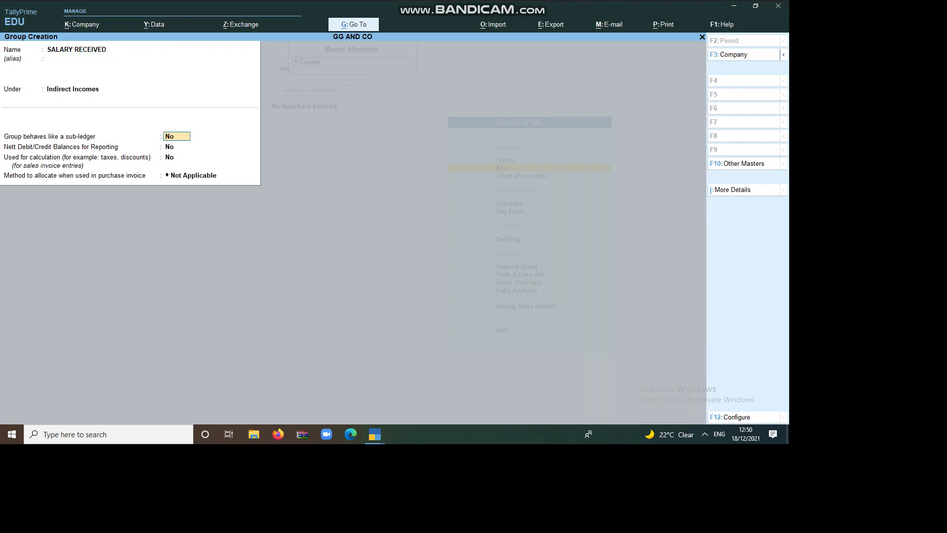
key("Return")
key("Return")
key("Return")
key("Return")
key("Return")
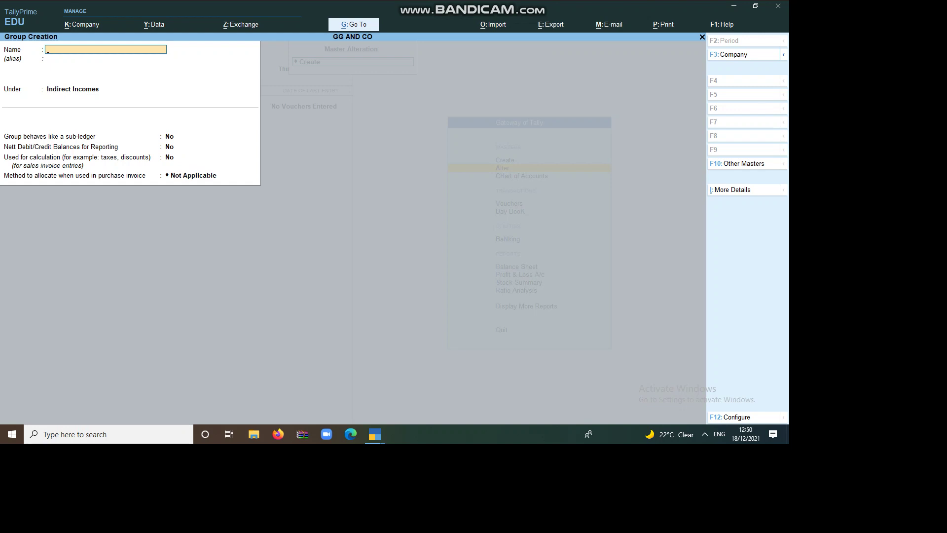
type("RENTRECEIVED")
key("Return")
key("Return")
key("Return")
key("Return")
key("Return")
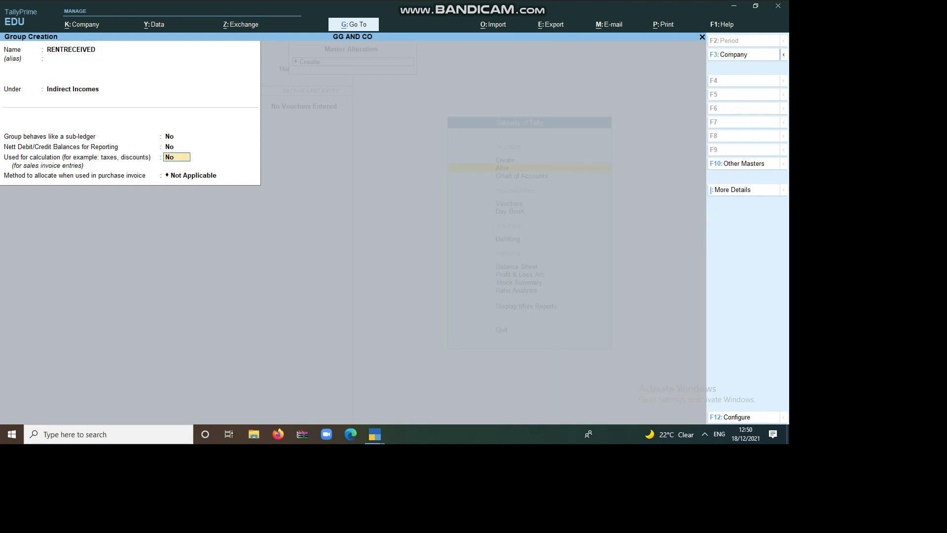
key("Return")
key("Return")
Create the COMMISSION RECEIVED and DIVIDENT RECEIVED groups under Indirect Incomes
type("COM")
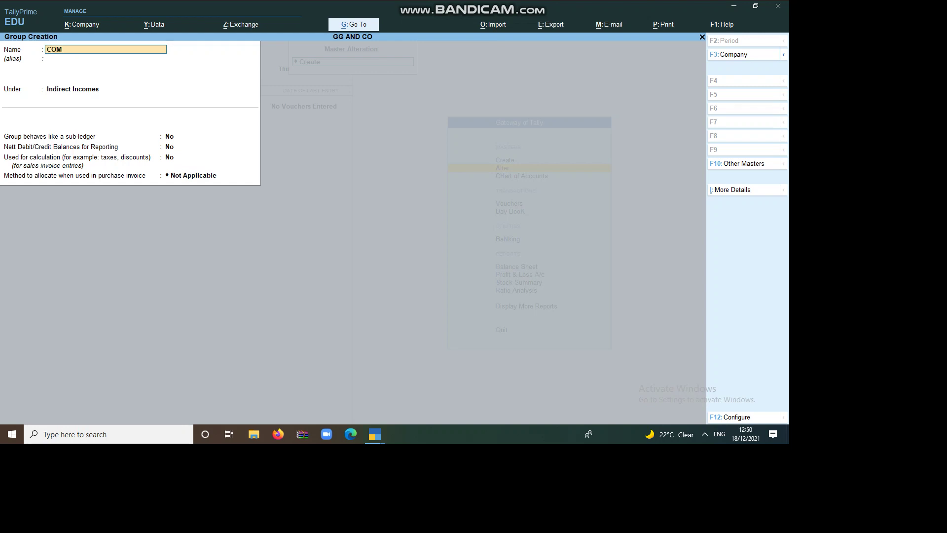
type("MISSION RECEIVED")
key("Return")
key("Return")
key("Return")
key("Return")
key("Return")
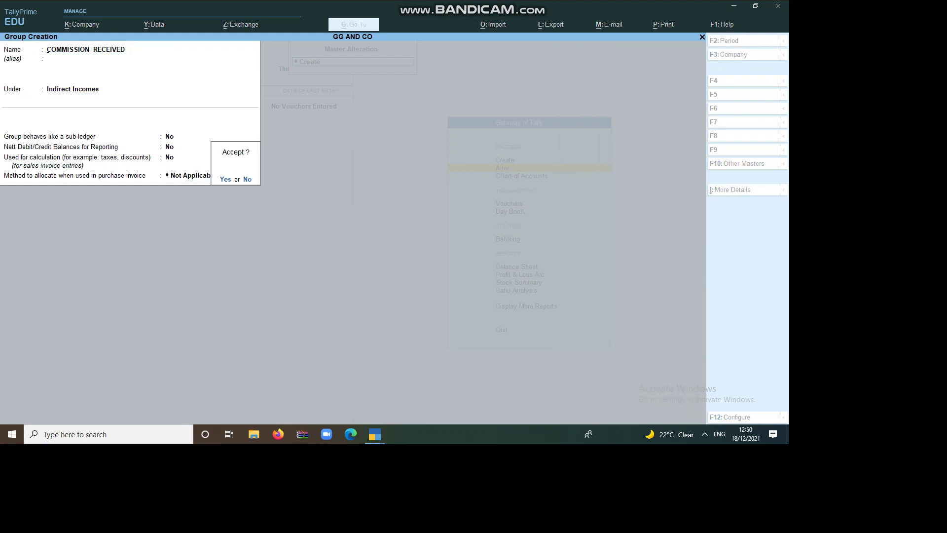
key("Return")
type("DIVIDENT RECEI")
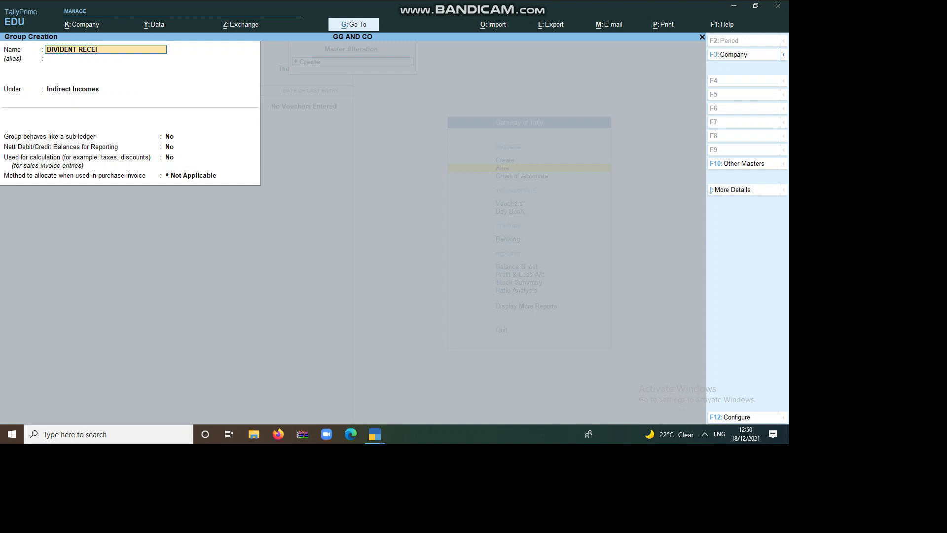
type("VED")
key("Return")
key("Return")
key("Return")
key("Return")
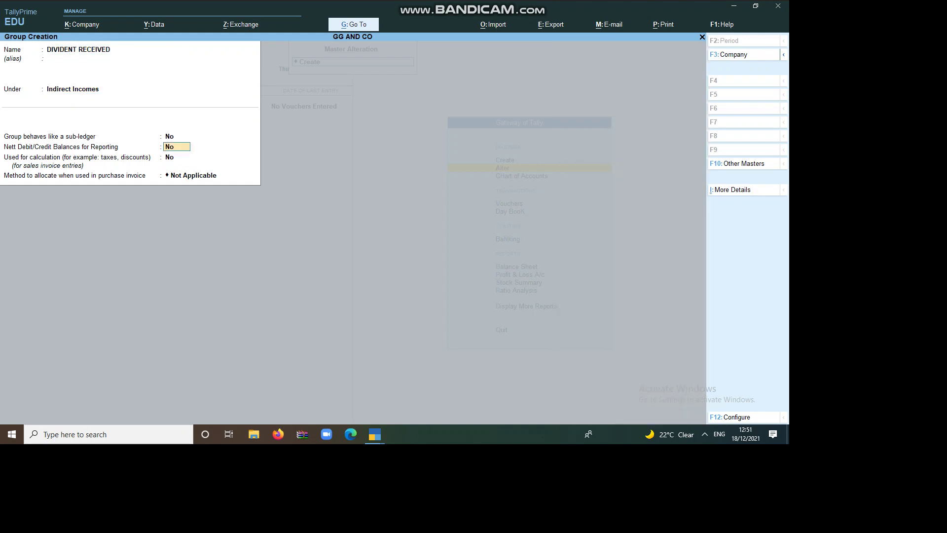
key("Return")
key("Return")
key("Return")
key("Return")
Create INTEREST RECEIVED under Indirect Incomes and name the next group CASH AT BANK
type("IN")
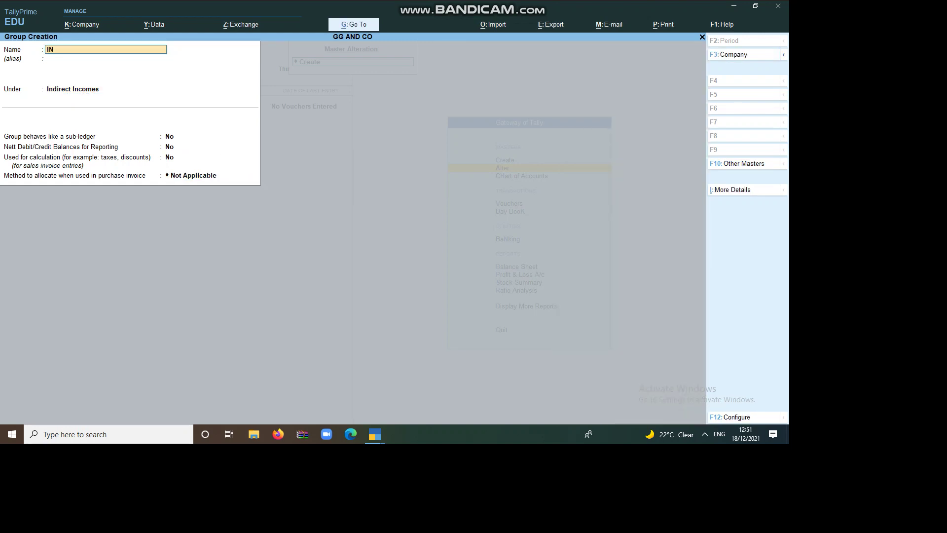
type("TEREST RECEIVED")
key("Return")
key("Return")
key("Return")
key("Return")
key("Return")
key("Return")
key("Return")
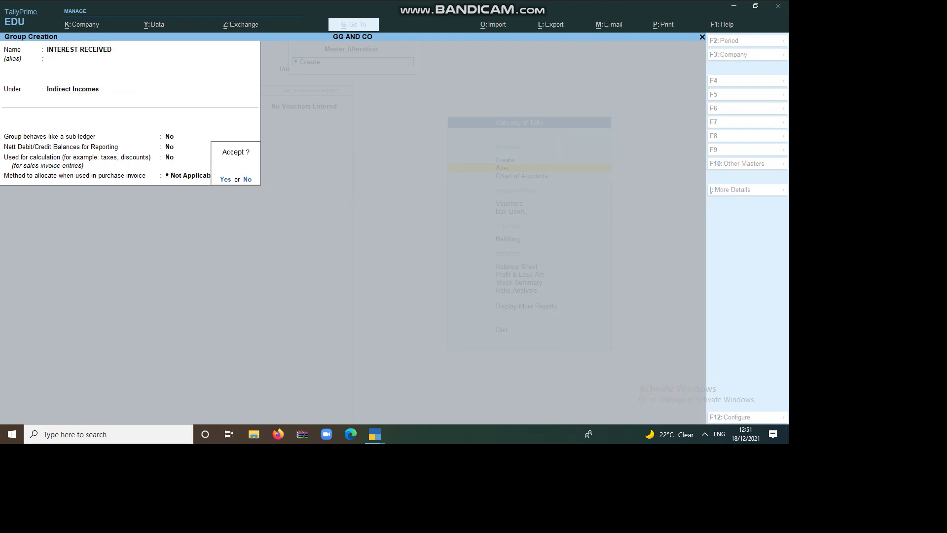
key("Return")
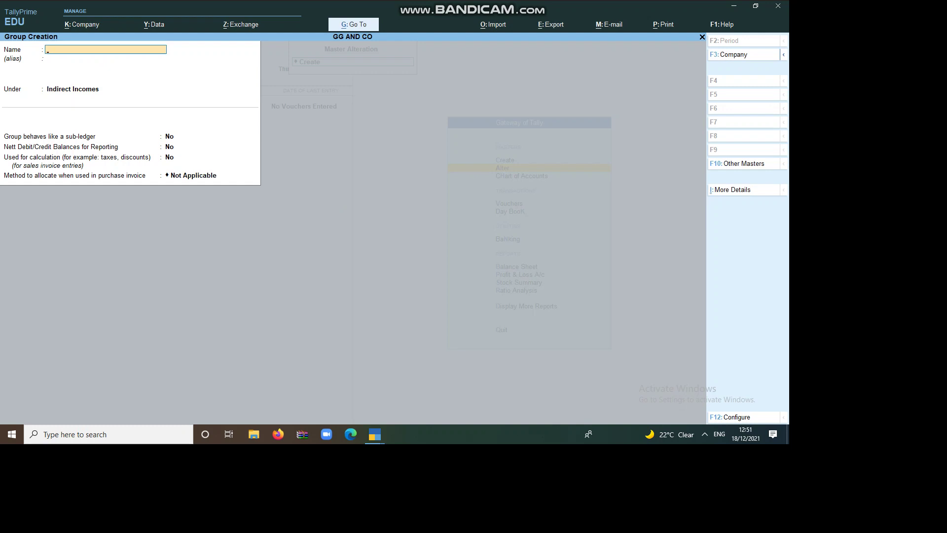
type("CASH AT BANK")
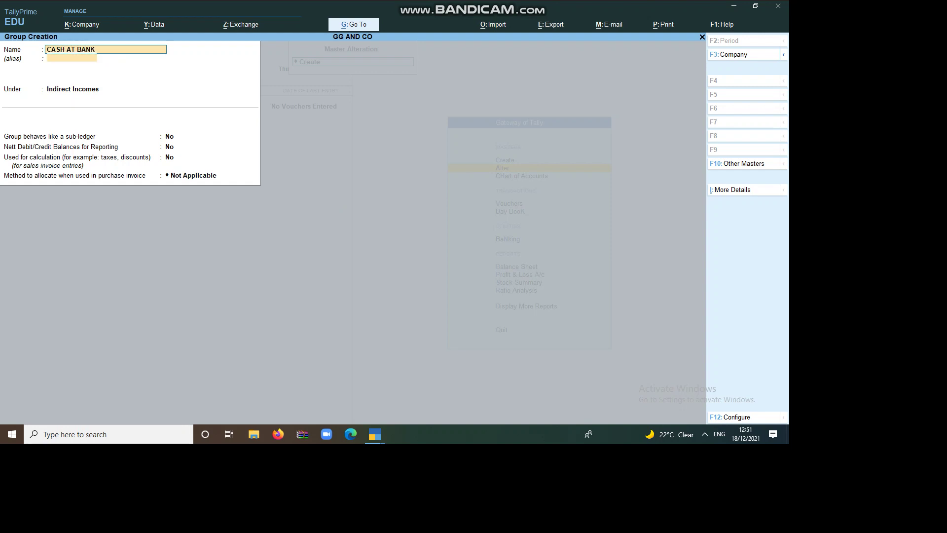
Save CASH AT BANK as a group under Current Assets
key("Return")
key("Up")
key("Up")
key("Up")
key("Up")
key("Up")
key("Up")
key("Up")
key("Up")
key("Up")
key("Up")
key("Up")
key("Up")
key("Up")
key("Up")
key("Up")
key("Up")
key("Up")
key("Up")
key("Up")
key("Up")
key("Down")
key("Down")
key("Down")
key("Down")
key("Down")
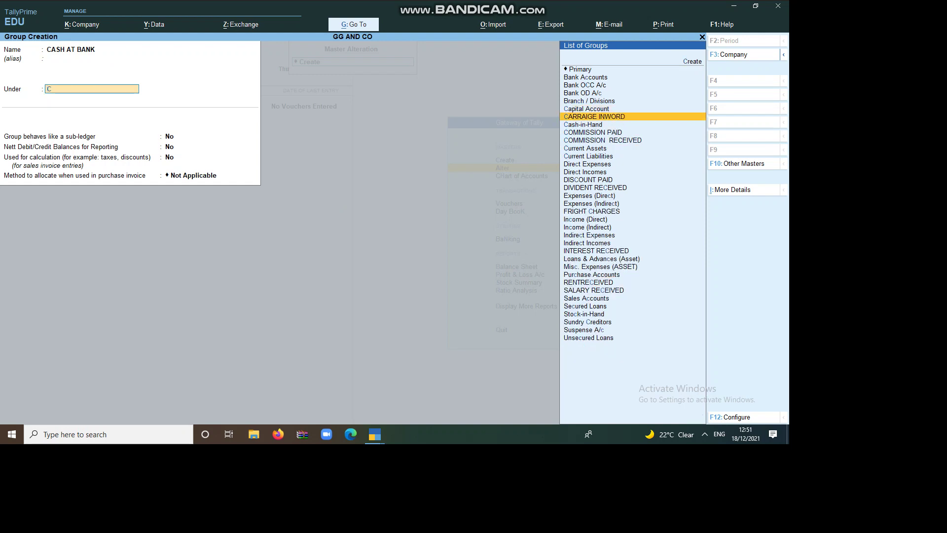
key("Return")
key("Return")
key("Return")
key("Return")
key("Return")
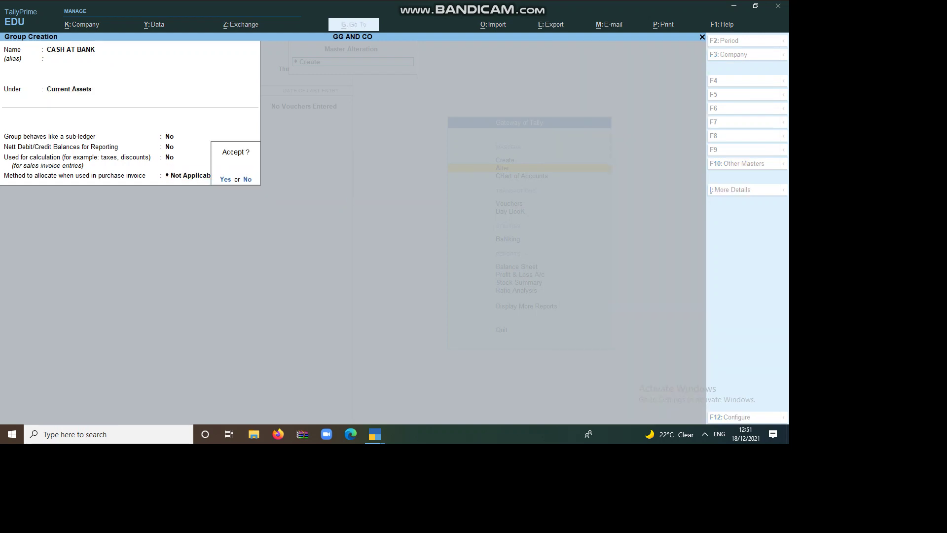
key("Return")
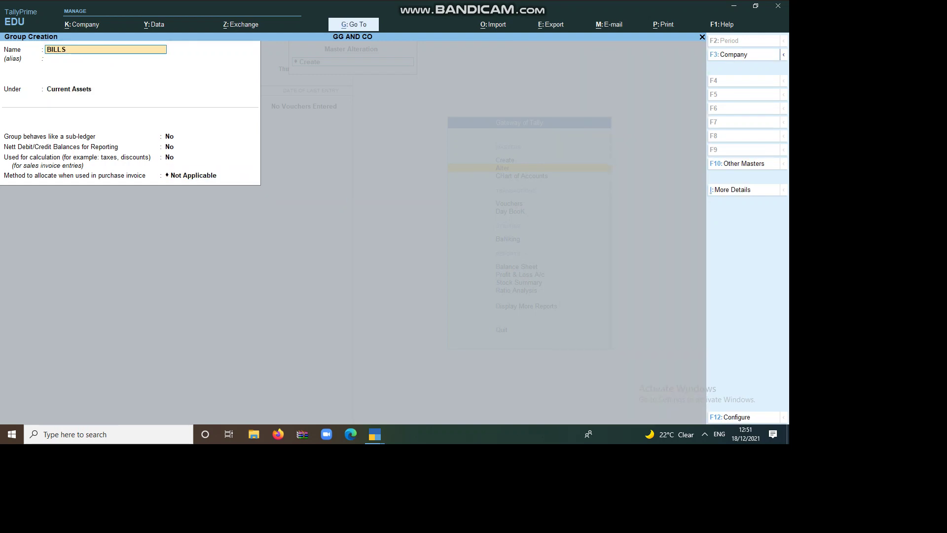
Create BILLS RECEIVABLE, PREPAID EXP and CLOSING STOCK under Current Assets
type("BILLS RECEIVABLE")
key("Return")
key("Return")
key("Return")
key("Return")
key("Return")
key("Return")
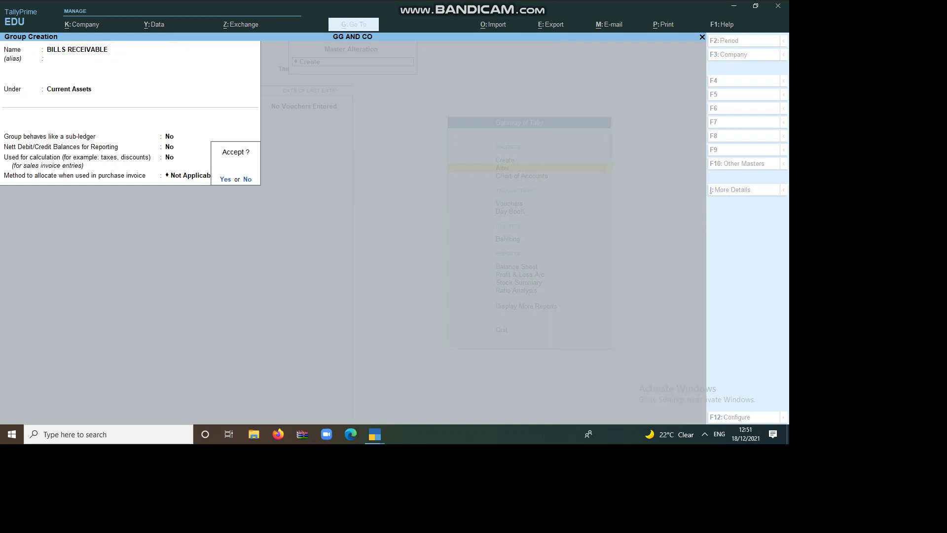
key("Return")
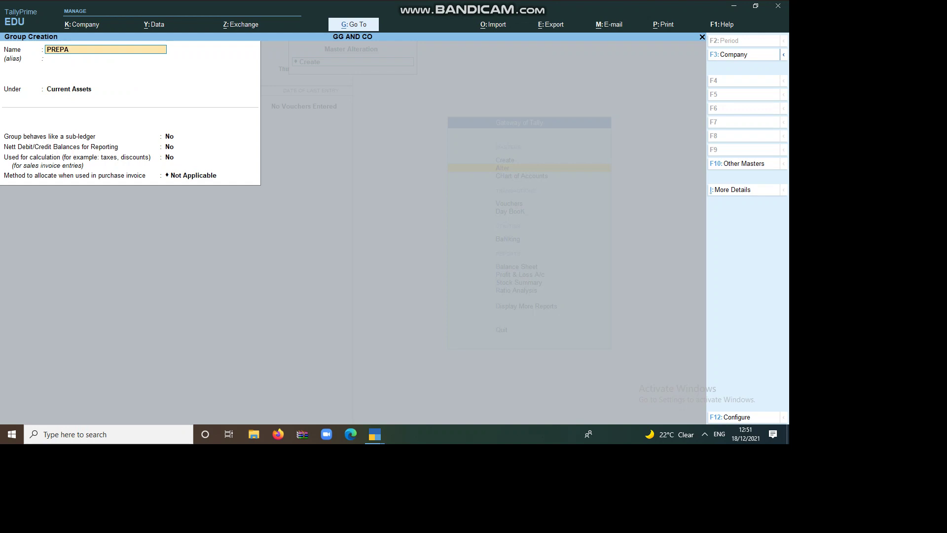
key("Return")
key("Return")
key("Return")
key("Return")
key("Return")
key("Return")
key("Return")
type("CLOSING STOCK")
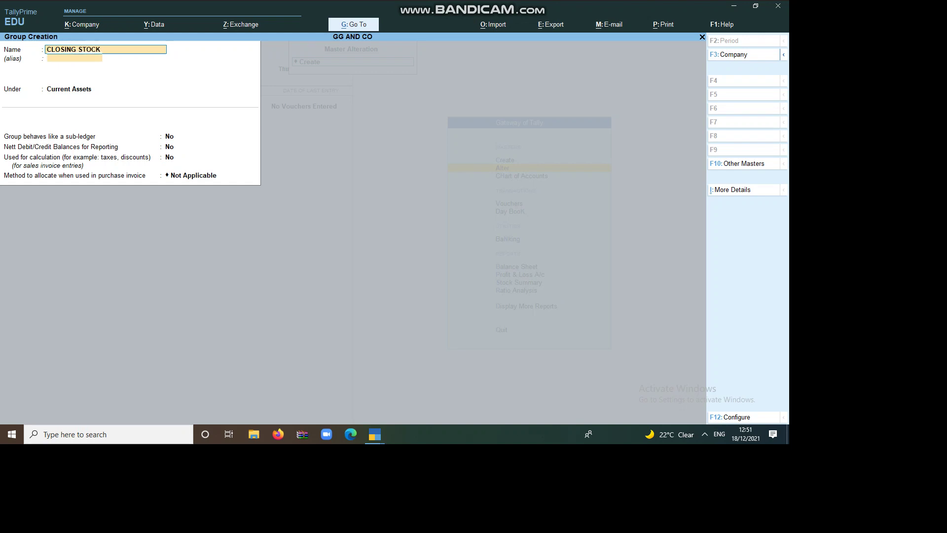
key("Return")
key("Return")
key("Return")
key("Return")
key("Return")
key("Return")
key("Return")
key("Return")
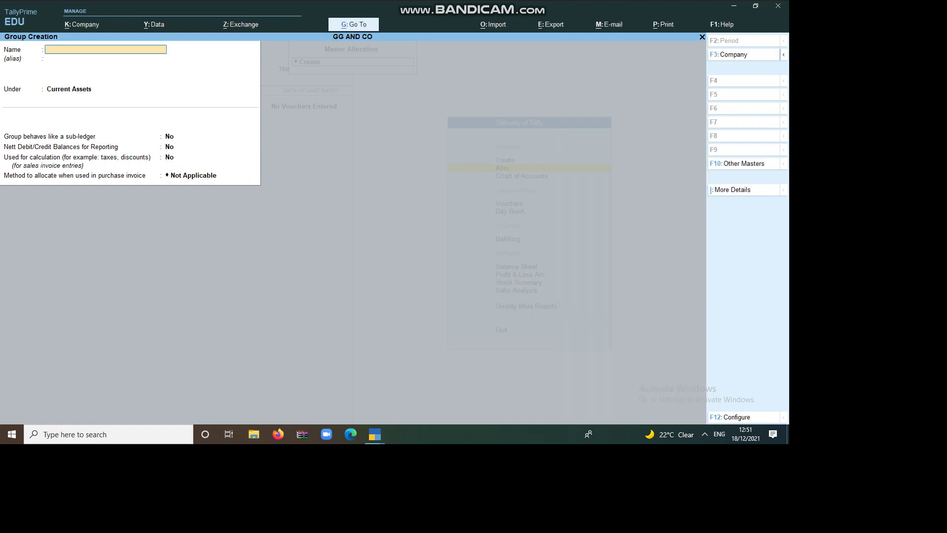
Create the LAND AND BUILDING group under Fixed Assets
type("LAND AND BUILDING")
key("Return")
key("Return")
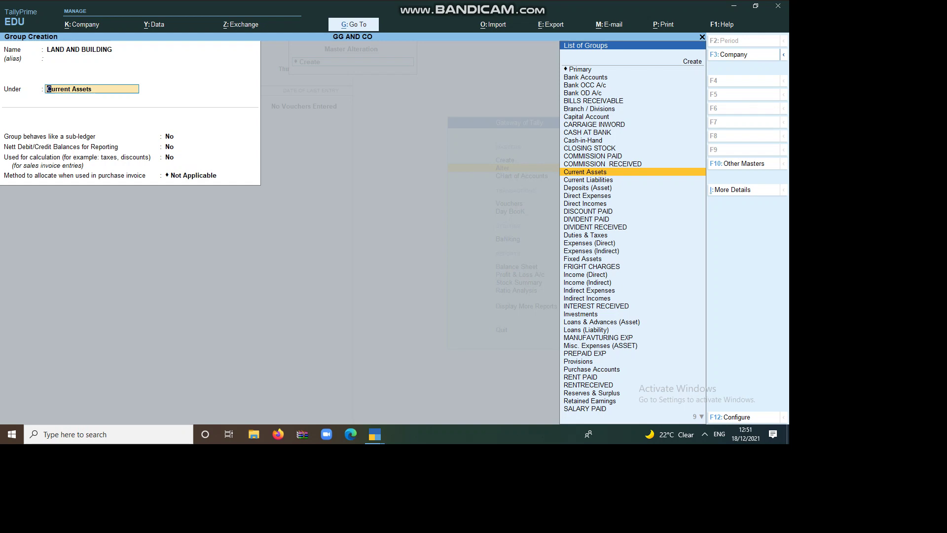
type("F")
key("Return")
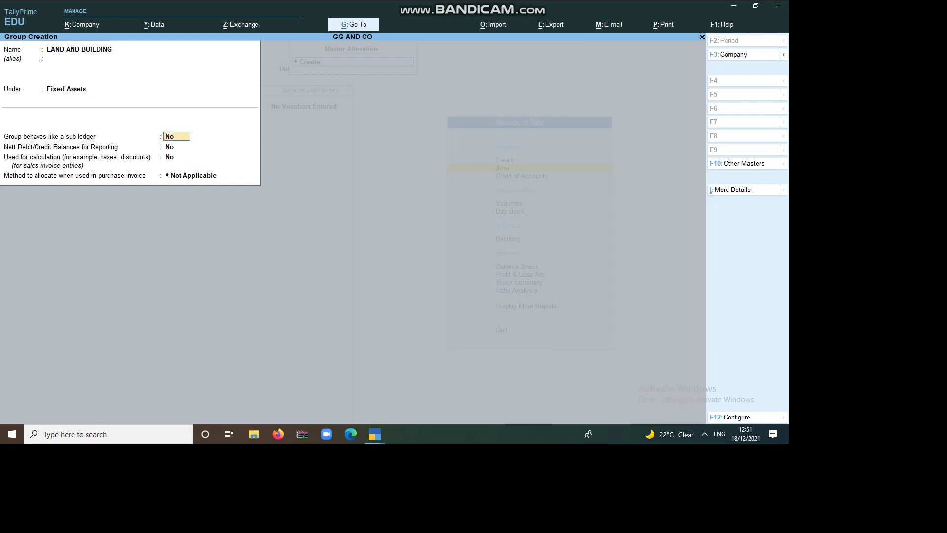
key("Return")
key("Return")
key("Return")
key("Return")
Add PLANT AND MACHINERY, COMPUTERS and VECHILES as groups under Fixed Assets
type("PLANT")
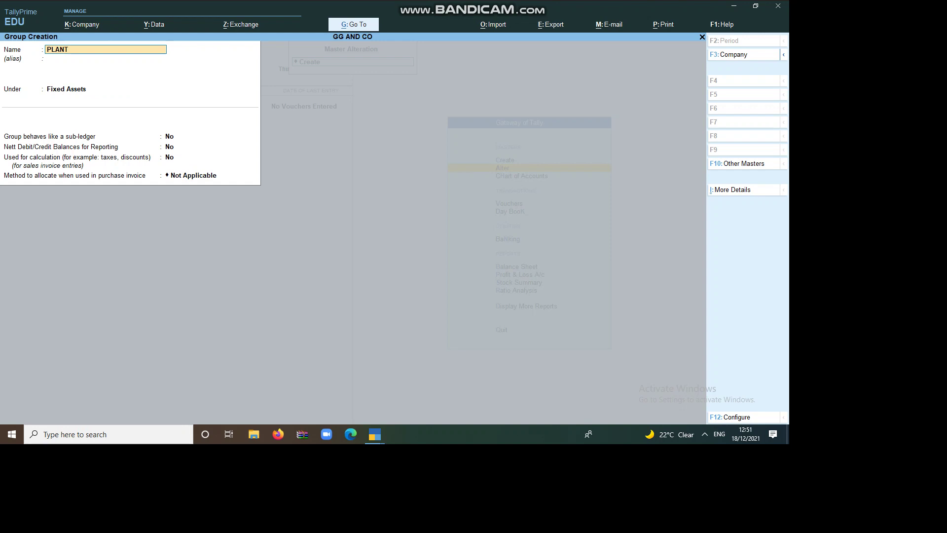
type(" AND MACHINERY")
key("Return")
key("Return")
key("Return")
key("Return")
key("Return")
key("Return")
key("Return")
type("COMP")
key("Return")
key("Return")
key("Return")
key("Return")
key("Return")
key("Return")
type("VECHILES")
key("Return")
key("Return")
key("Return")
key("Return")
key("Return")
key("Return")
key("Return")
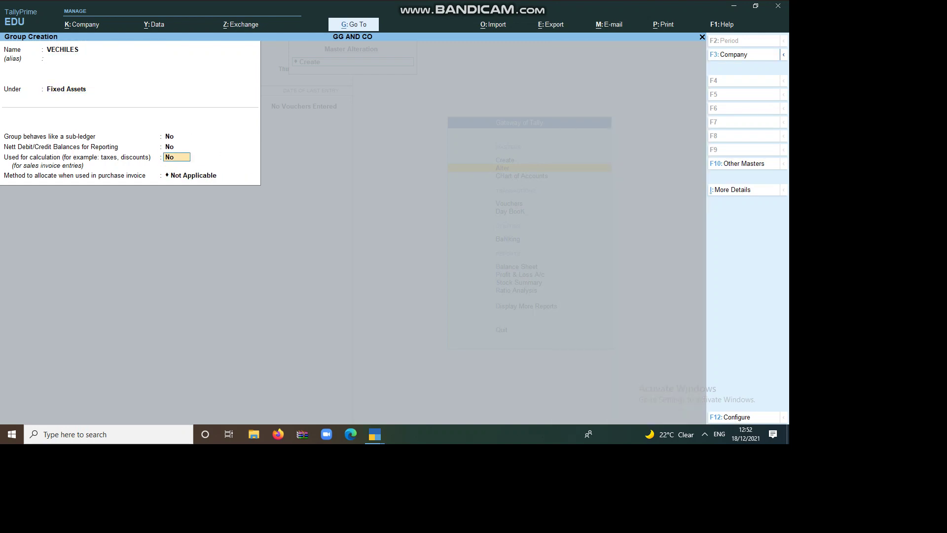
key("Return")
Create the CREDITORES group with Current Liabilities as its parent
type("CR")
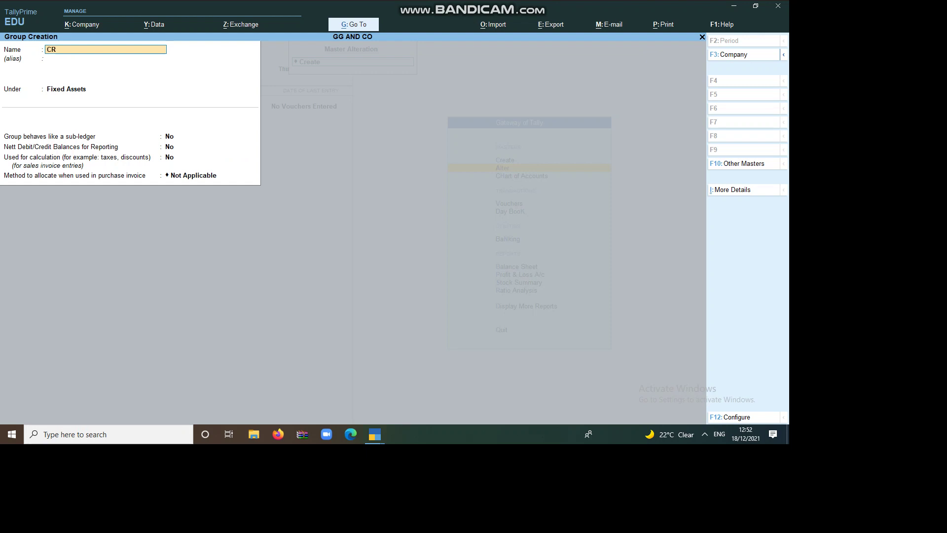
type("EDITORES")
key("Return")
key("Return")
key("BackSpace")
type("C")
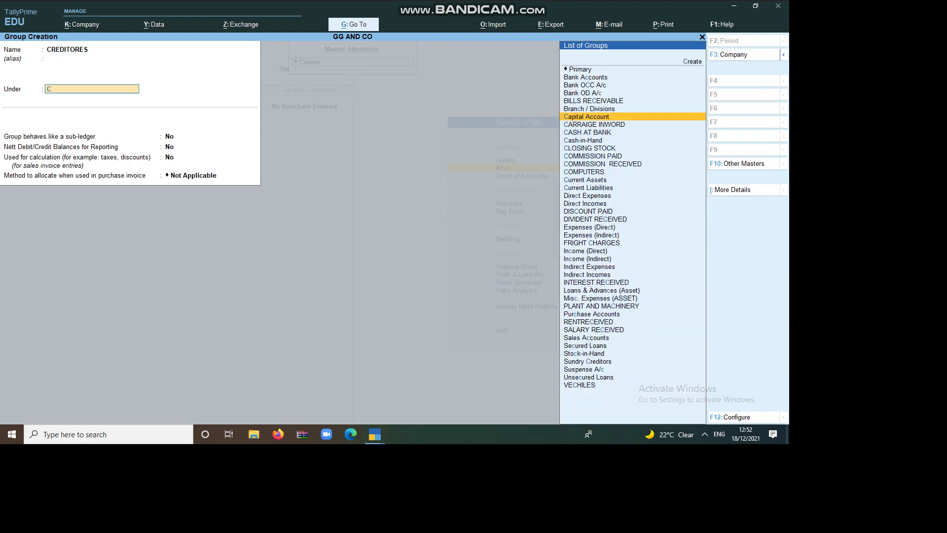
key("Down")
key("Down")
key("Down")
key("Down")
key("Down")
key("Down")
key("Down")
key("Down")
key("Down")
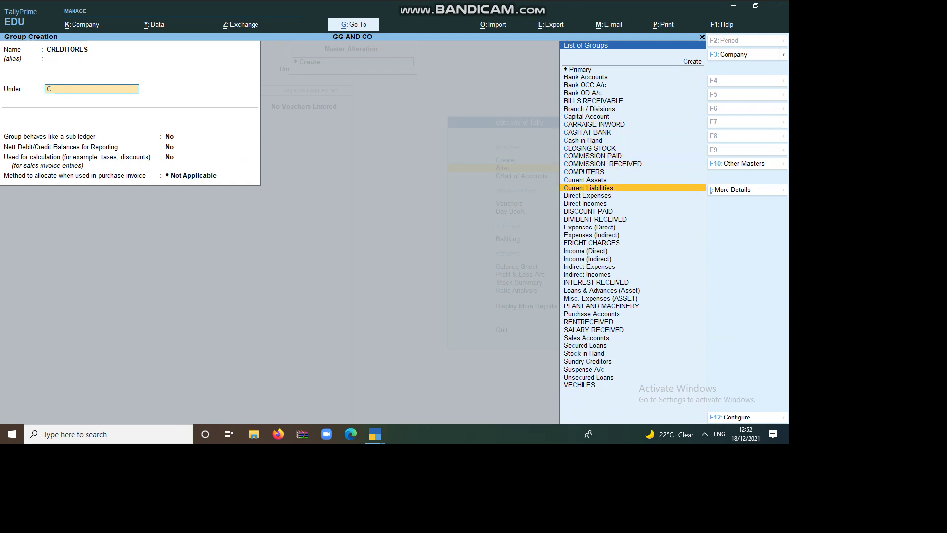
key("Return")
key("Return")
key("Return")
key("Return")
Add BILLS PAYABLE and BANK OVERDRAFT under Current Liabilities, then leave group creation
key("Return")
key("Return")
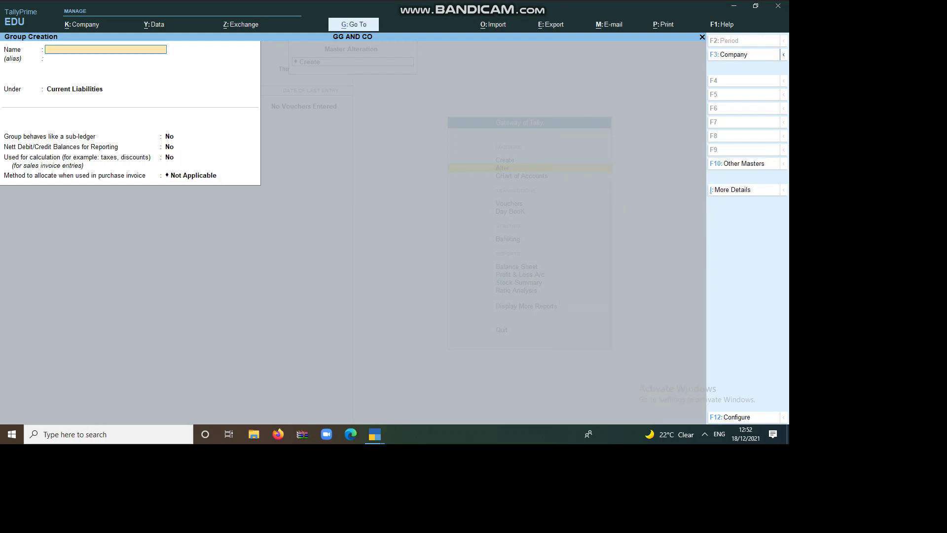
type("B")
type("ILLS PAYAB")
key("Return")
key("Return")
key("Return")
key("Return")
key("Return")
key("Return")
key("Return")
key("Return")
key("Return")
key("Return")
key("Return")
key("Return")
key("Return")
key("Return")
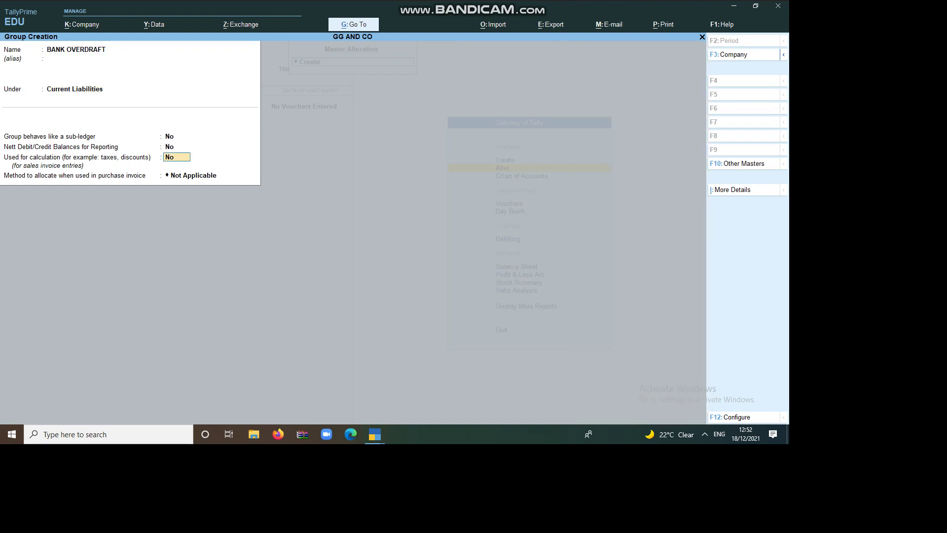
key("Return")
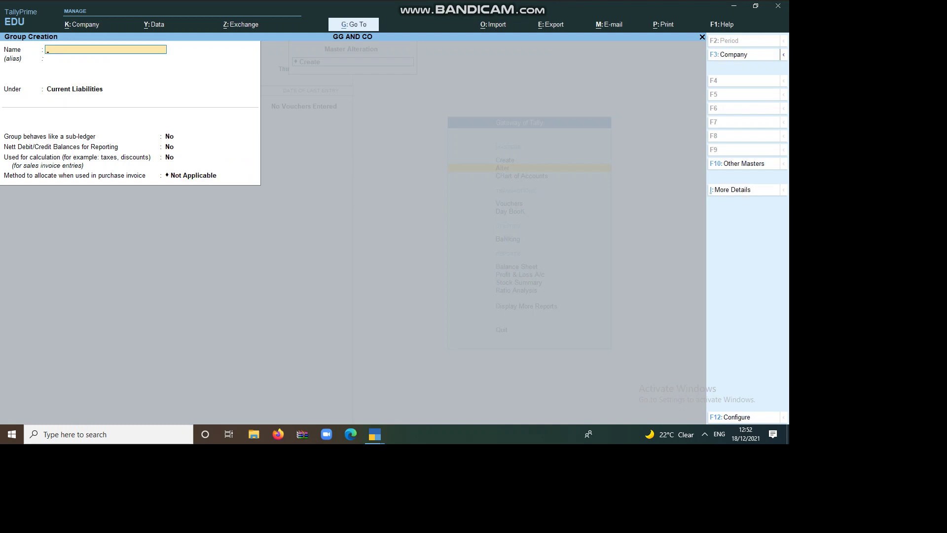
key("Escape")
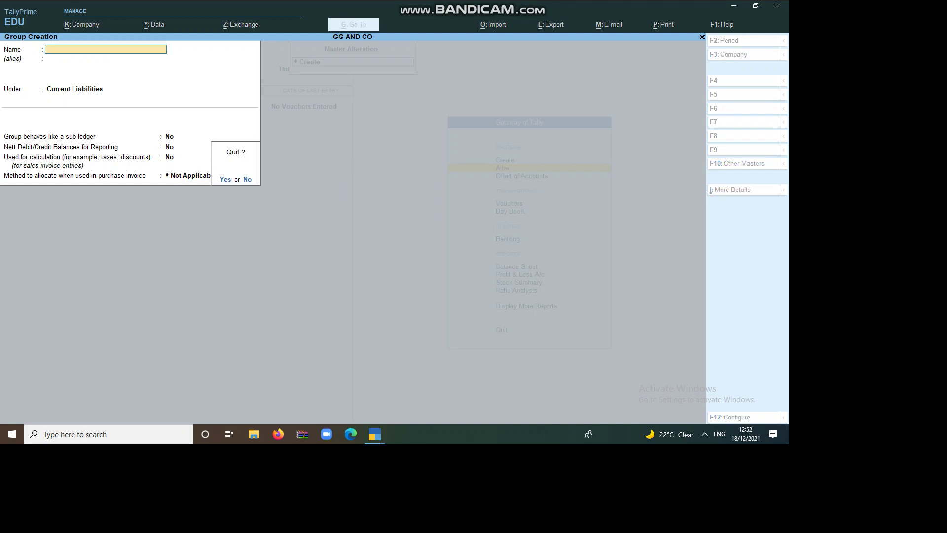
Quit group creation and pick CARRAIGE INWORD from the groups list for alteration
key("Return")
key("Down")
key("Down")
key("Down")
key("Down")
key("Down")
key("Down")
key("Down")
key("Down")
key("Down")
key("Down")
key("Down")
key("Down")
key("Down")
key("Down")
key("Down")
key("Down")
key("Down")
key("Down")
key("Down")
key("Down")
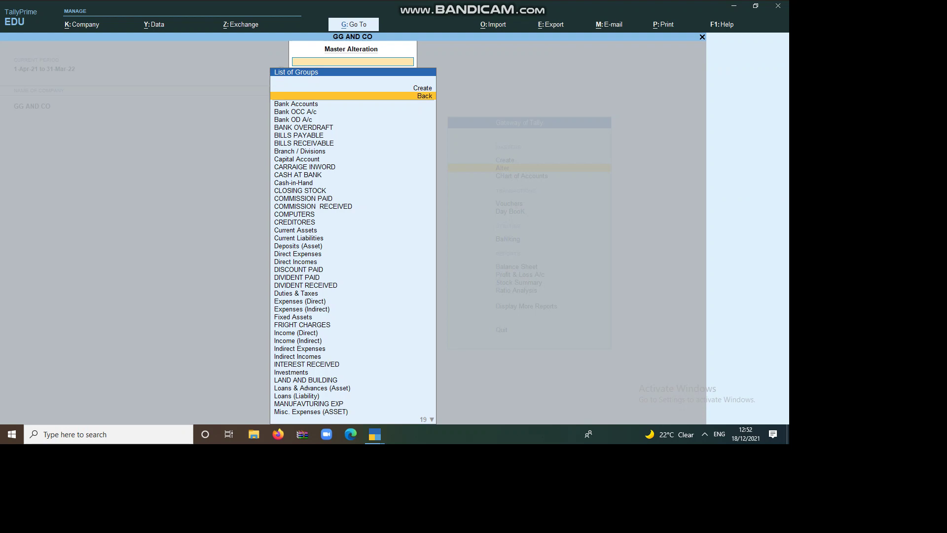
key("Down")
key("Down")
key("Down")
key("Down")
key("Down")
key("Down")
key("Down")
key("Down")
key("Down")
key("Down")
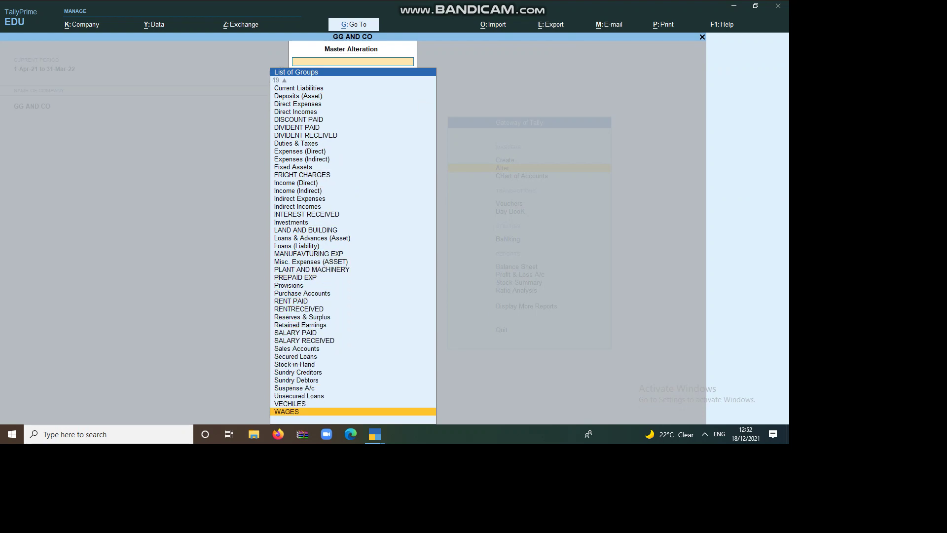
key("Up")
key("Up")
key("Up")
key("Up")
key("Up")
key("Up")
key("Up")
key("Up")
key("Up")
key("Up")
key("Up")
key("Up")
key("Up")
key("Up")
key("Up")
key("Up")
key("Up")
key("Up")
key("Up")
key("Up")
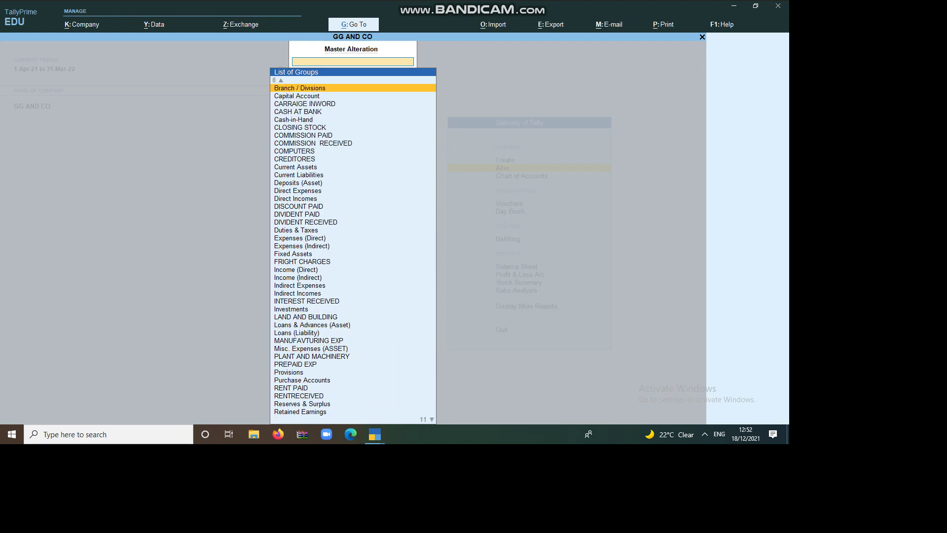
key("Up")
key("Up")
key("Up")
key("Up")
key("Up")
key("Up")
key("Up")
key("Up")
key("Down")
key("Down")
key("Down")
key("Down")
key("Down")
key("Down")
key("Down")
key("Down")
key("Down")
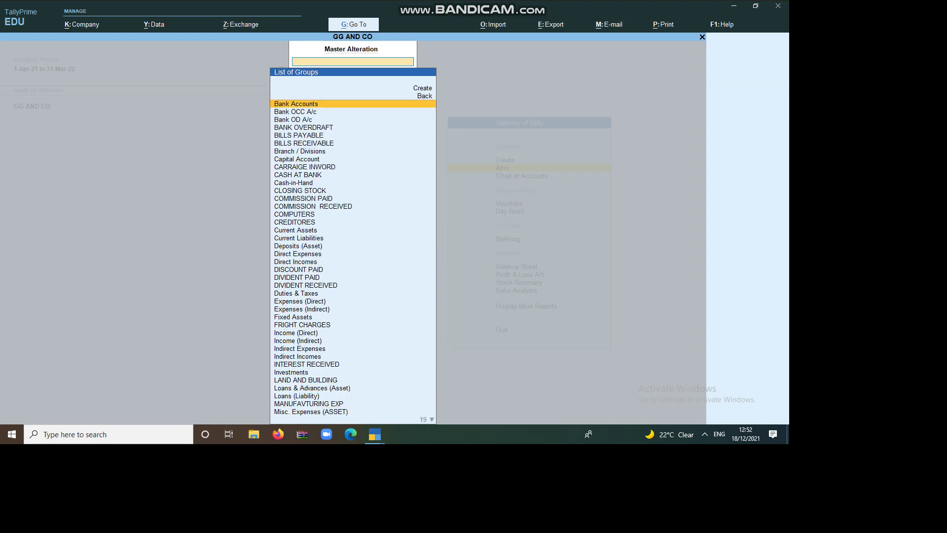
key("Down")
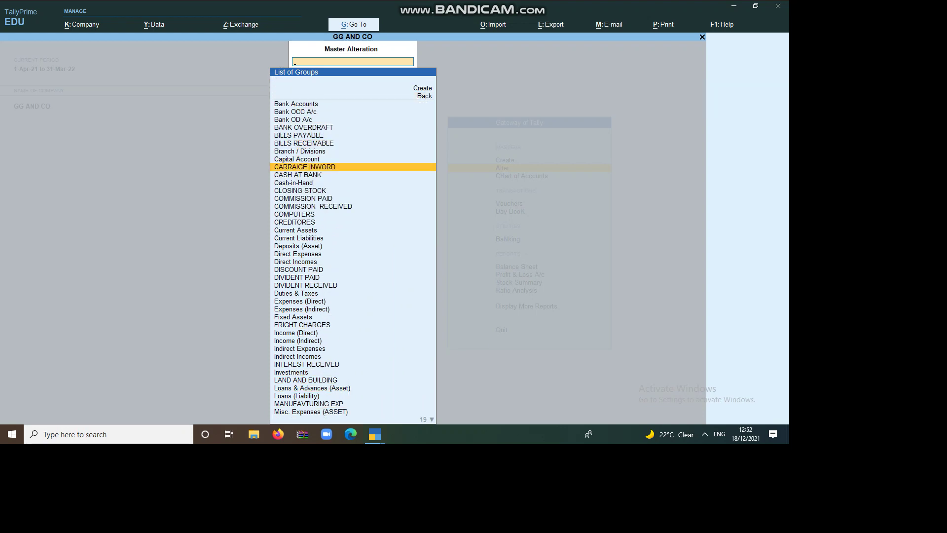
key("Return")
Rename CARRAIGE INWORD to AXIS BANK with Bank Accounts as its parent, and save
key("Delete")
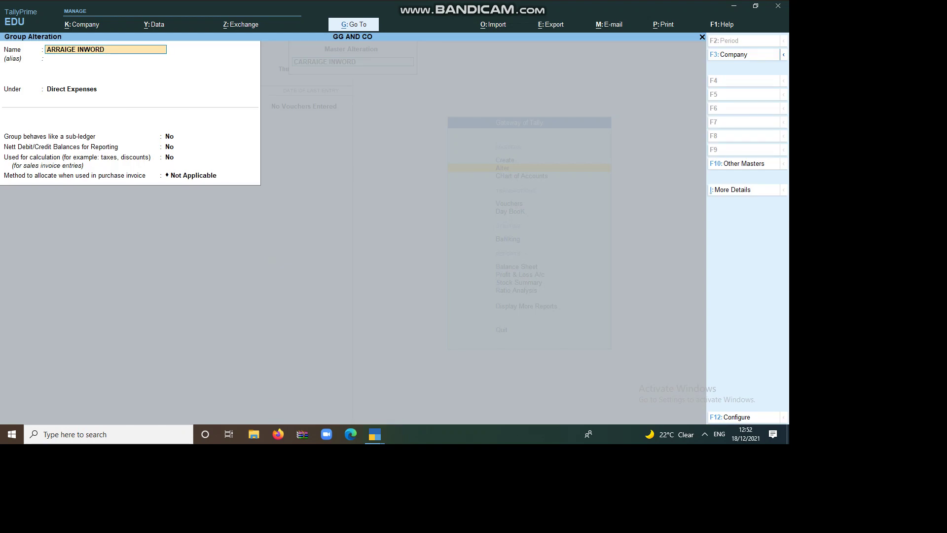
key("Delete")
key("Delete")
key("Delete")
key("Delete")
key("Delete")
key("Delete")
key("Delete")
key("Delete")
key("Delete")
key("Delete")
key("Delete")
key("Delete")
key("Delete")
key("Delete")
key("BackSpace")
key("BackSpace")
key("BackSpace")
type("AXIS BANK")
key("Return")
key("Return")
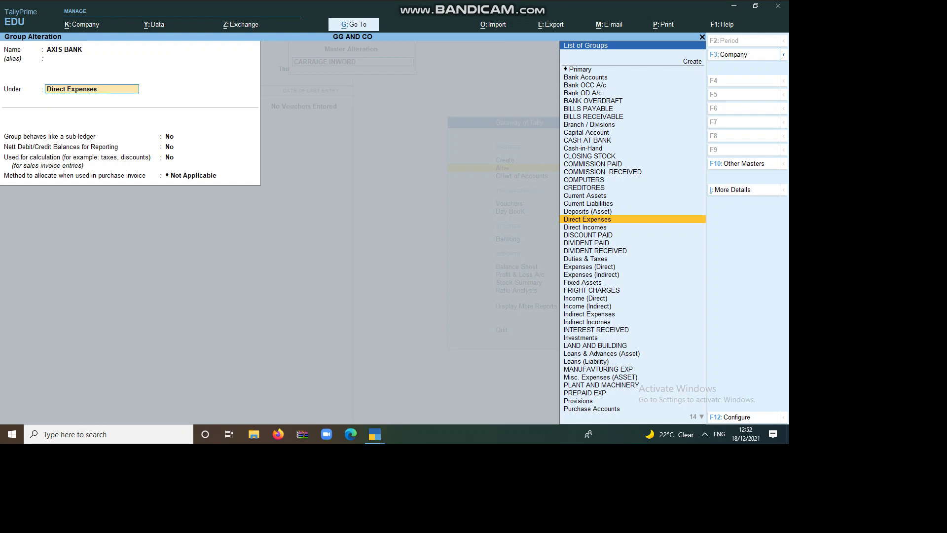
type("B")
key("Return")
key("Return")
key("Return")
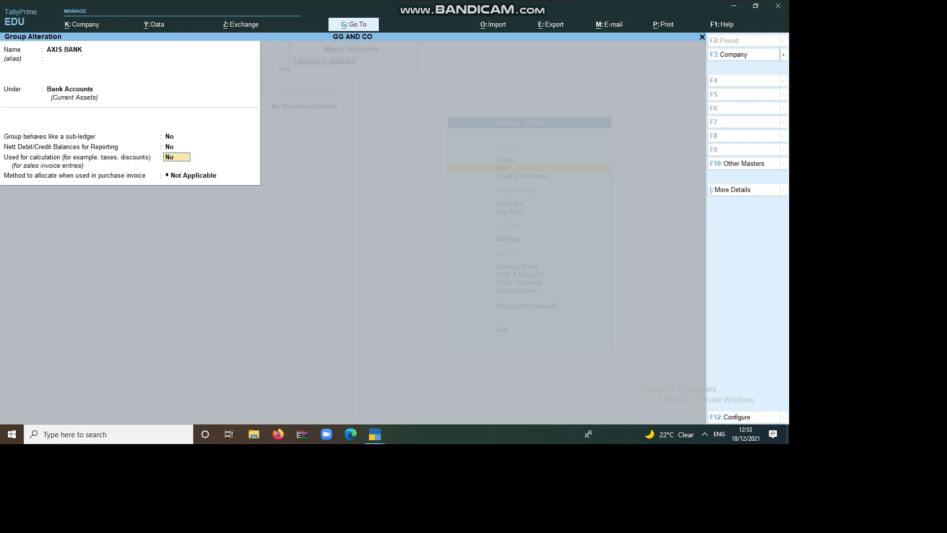
key("Return")
key("Return")
key("Return")
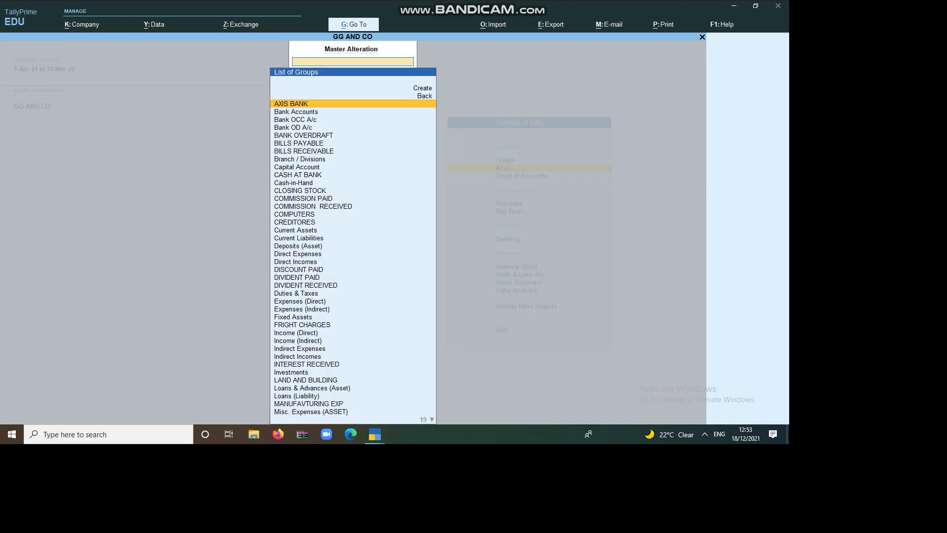
Delete the DIVIDENT PAID group with Alt+D, then reopen AXIS BANK for alteration
key("Down")
key("Down")
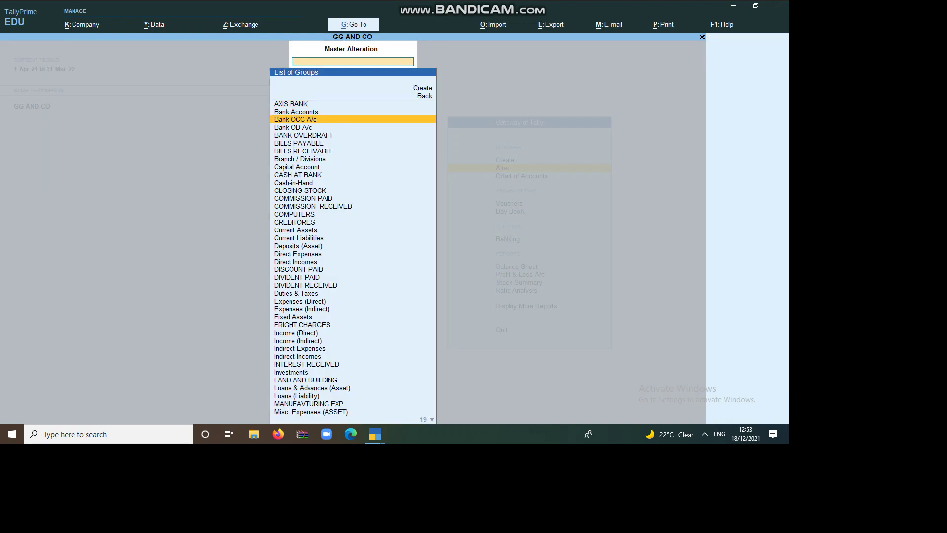
key("Up")
key("Up")
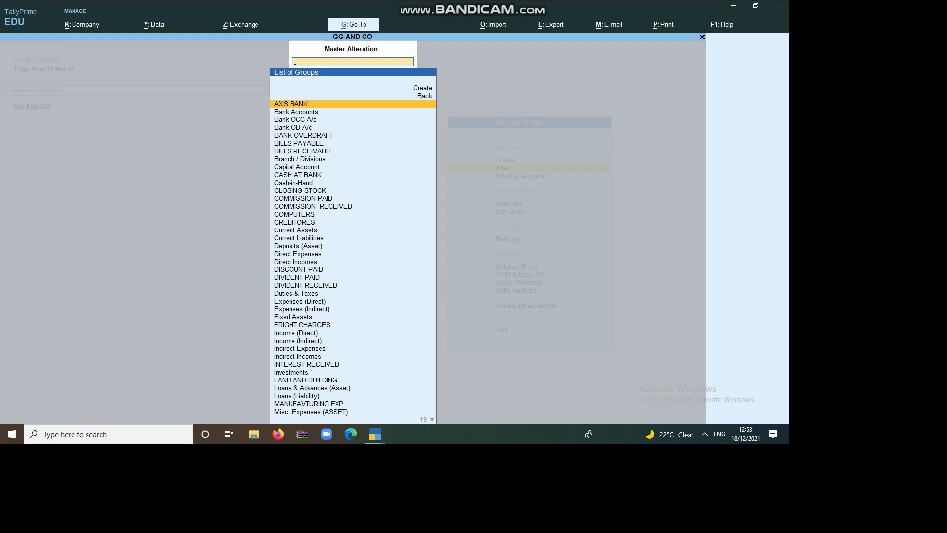
key("Down")
key("Down")
key("Down")
key("Down")
key("Down")
key("Down")
key("Down")
key("Down")
key("Down")
key("Down")
key("Down")
key("Down")
key("Down")
key("Down")
key("Down")
key("Down")
key("Down")
key("Down")
key("Down")
key("Down")
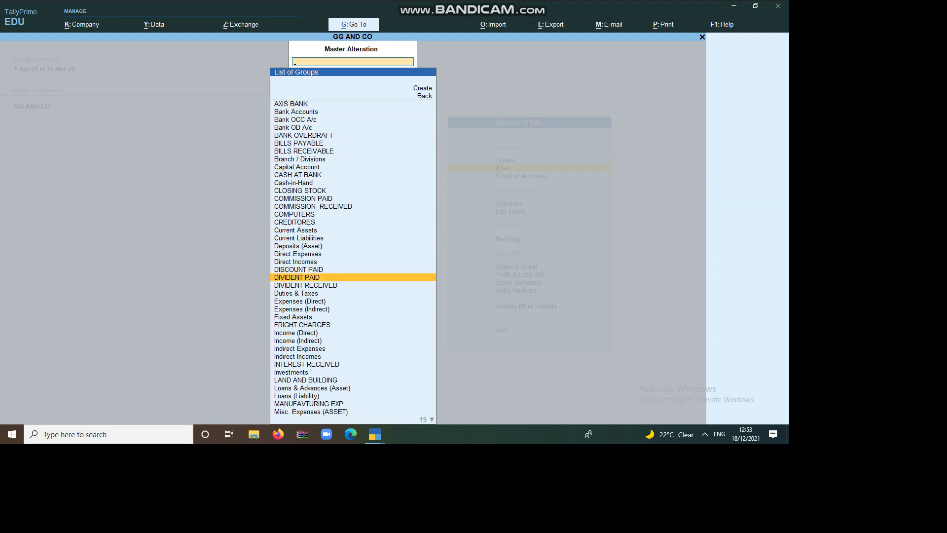
key("Return")
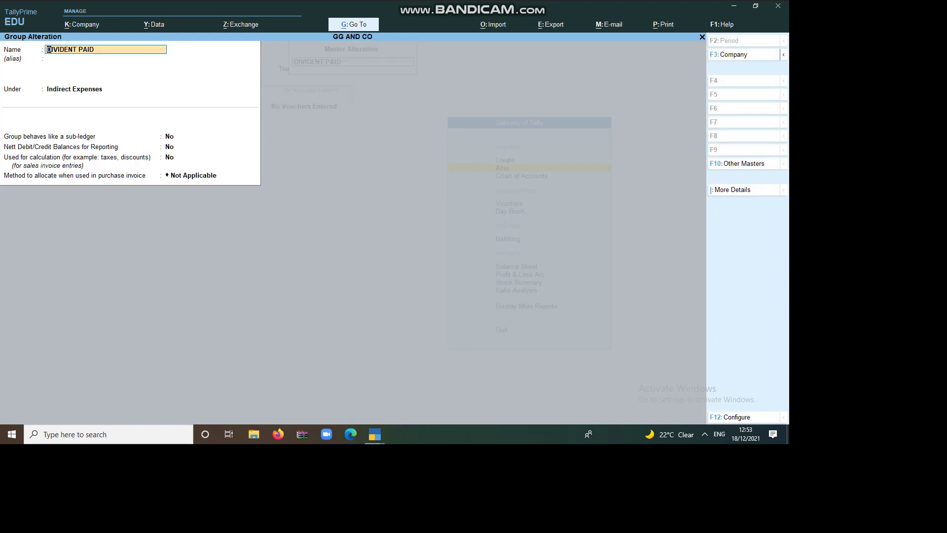
key("alt+d")
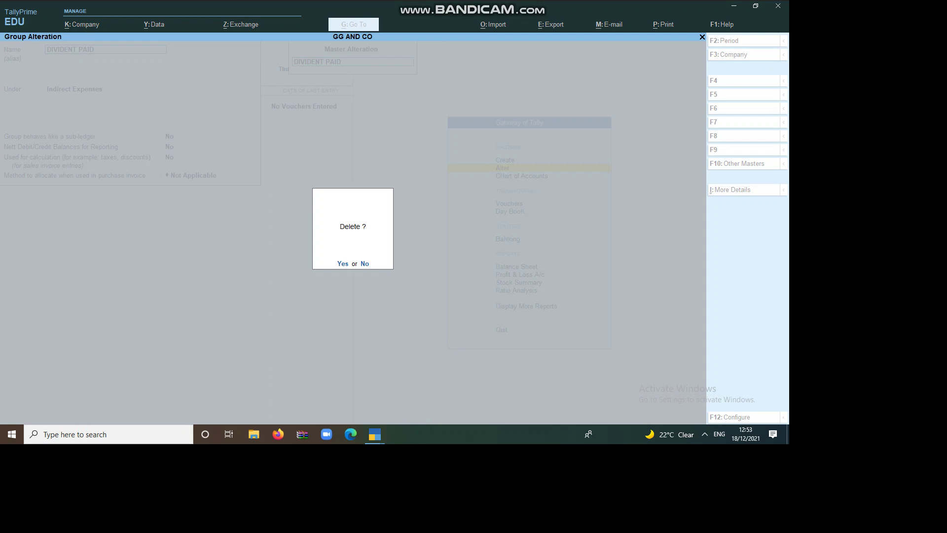
key("y")
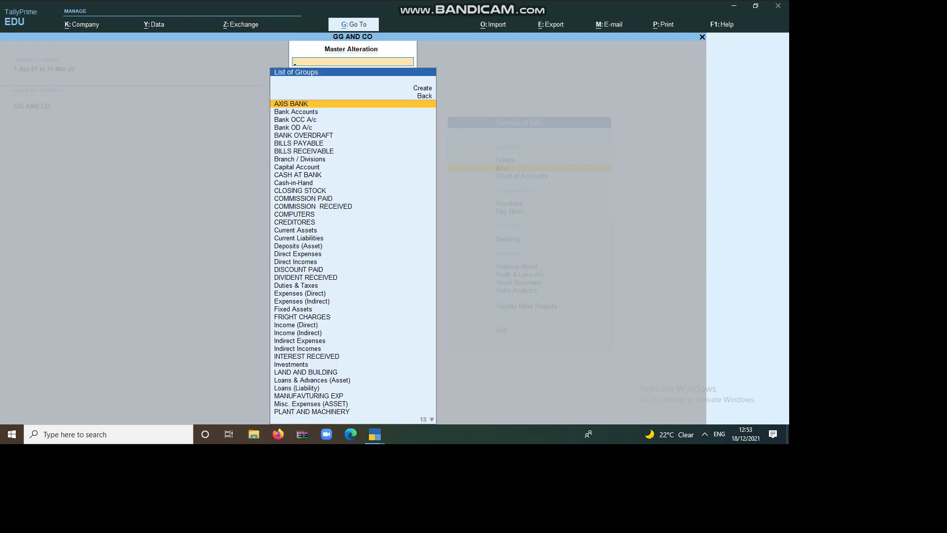
key("Return")
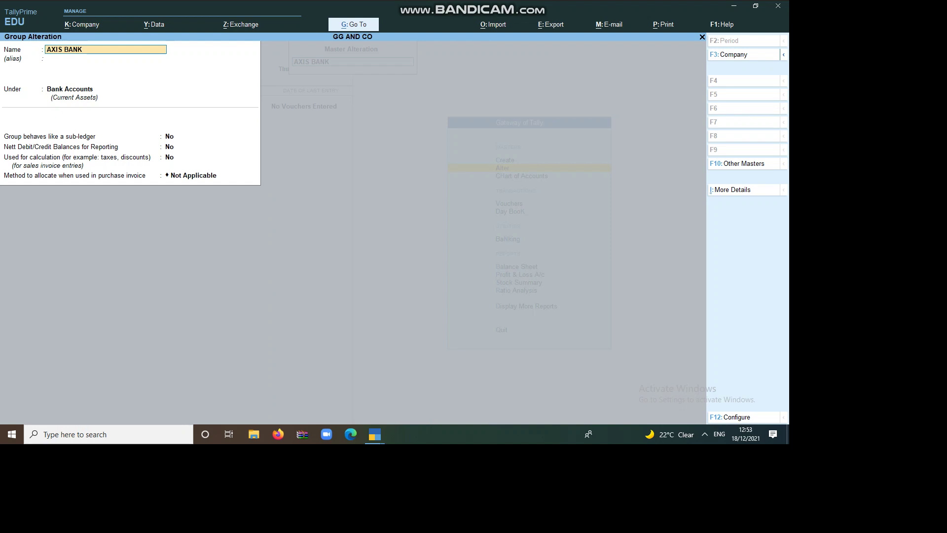
Quit the AXIS BANK alteration without changes and close the lists back to Gateway of Tally
key("BackSpace")
key("Escape")
key("y")
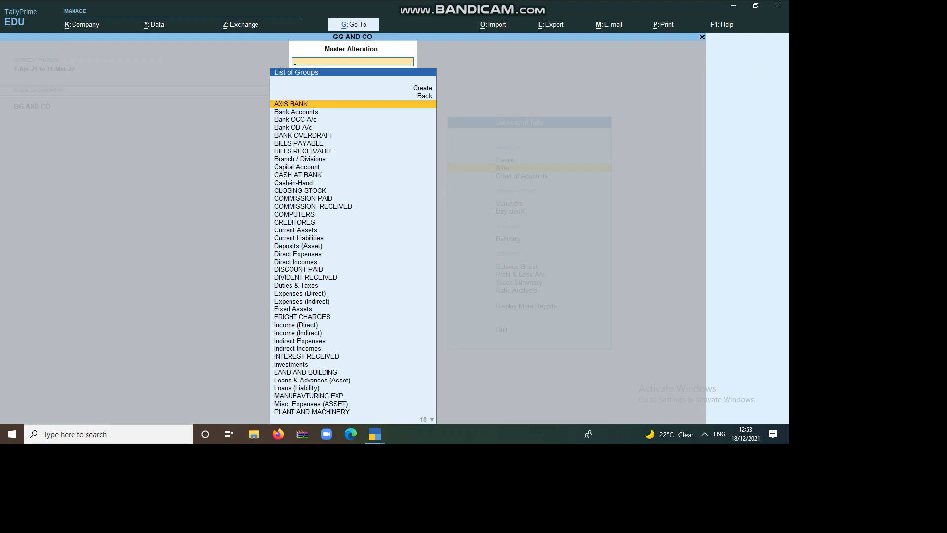
key("Escape")
key("Escape")
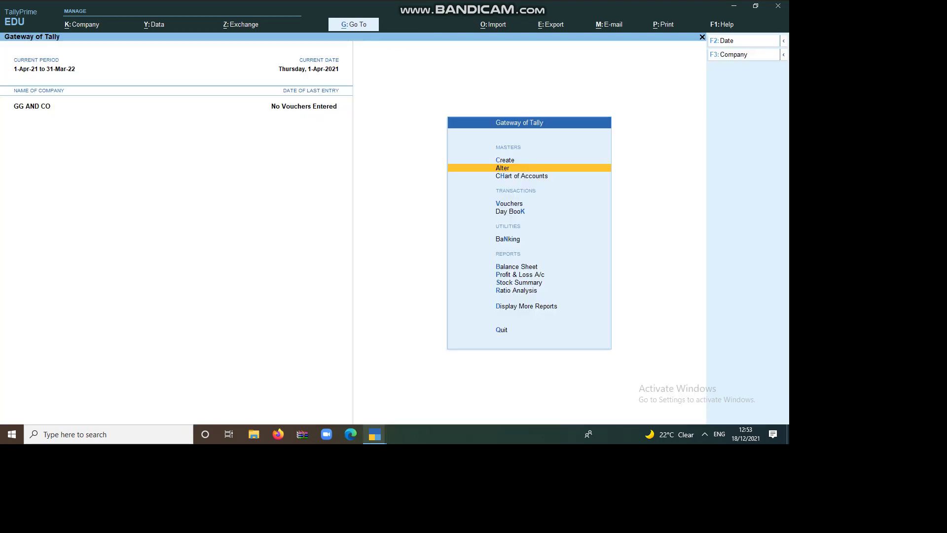
left_click(278, 434)
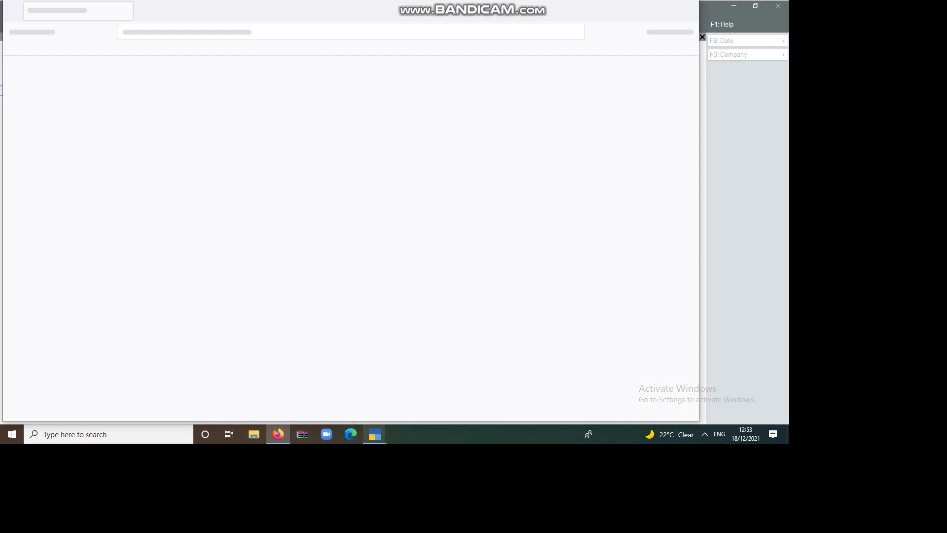
mouse_move(375, 434)
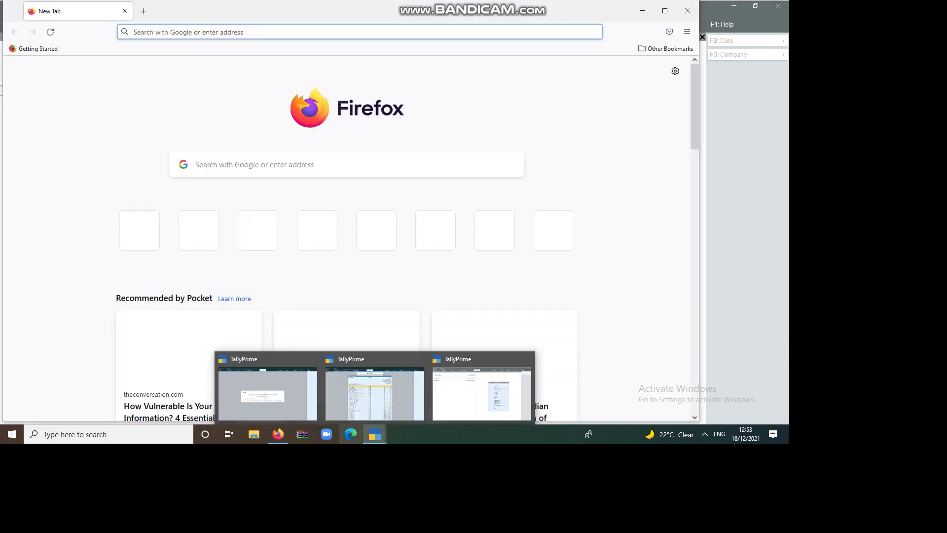
left_click(481, 394)
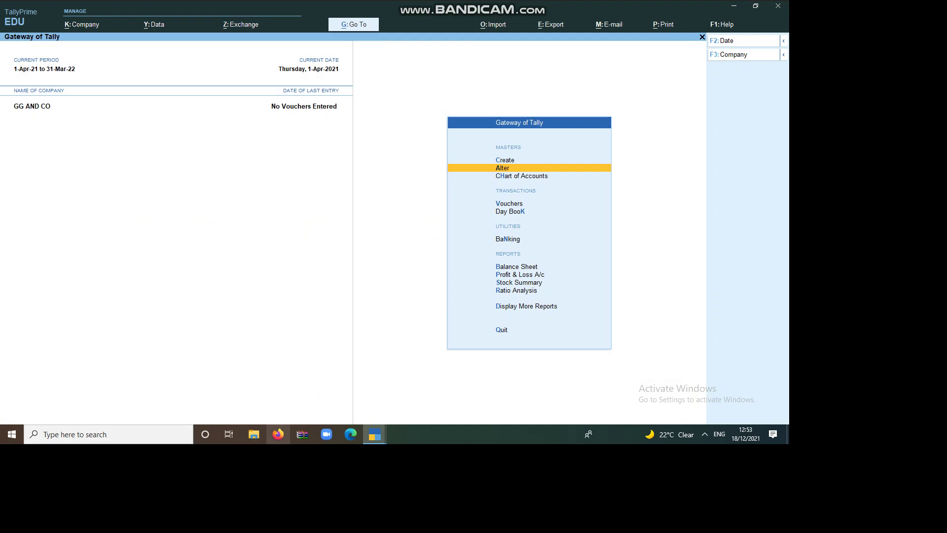
left_click(327, 434)
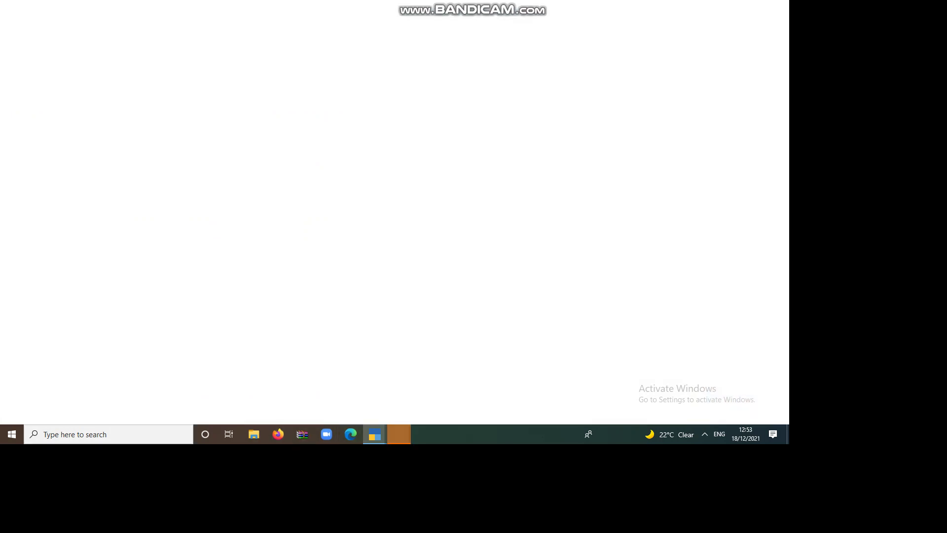
Bring up the Bandicam recorder window from the hidden system tray icons
left_click(705, 434)
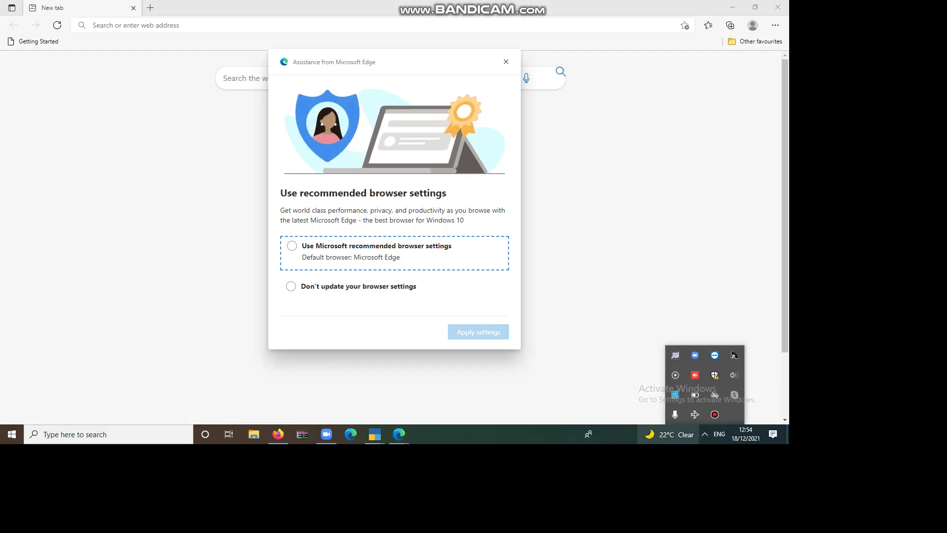
left_click(715, 414)
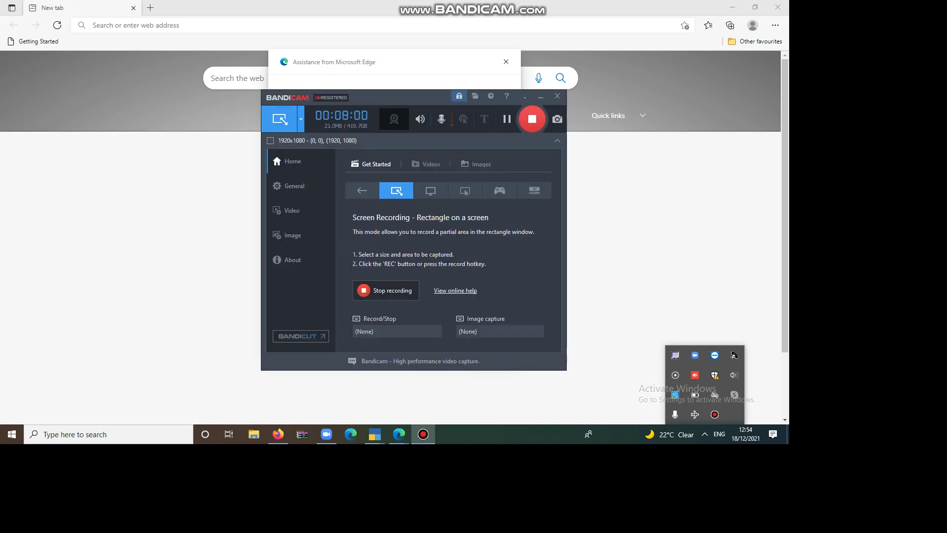